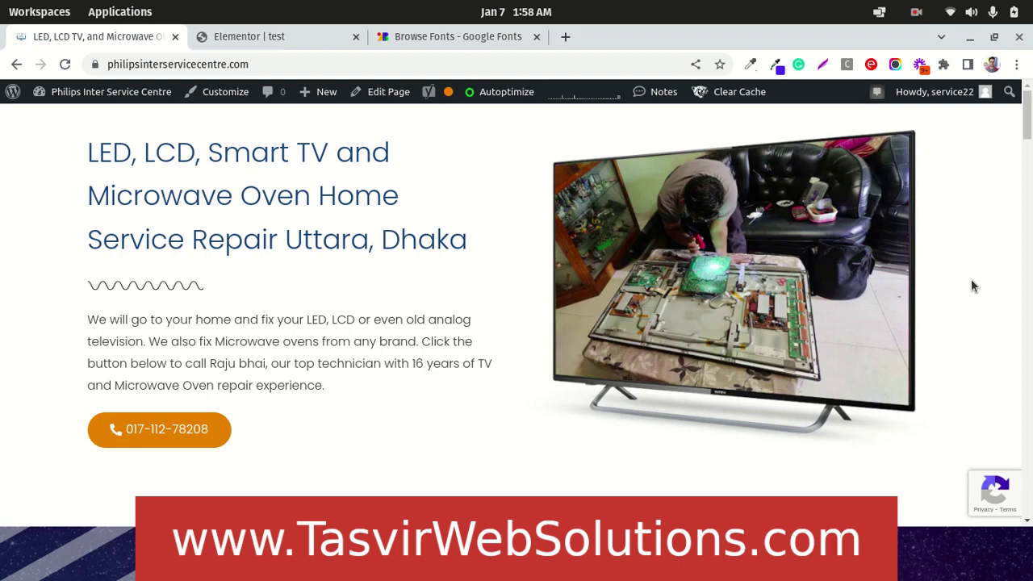
click(474, 38)
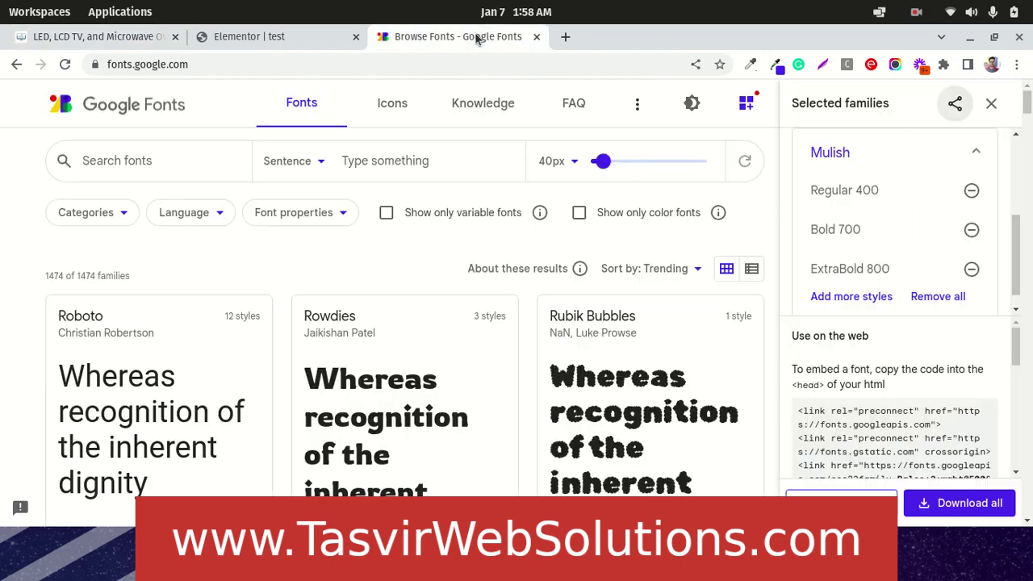
click(97, 40)
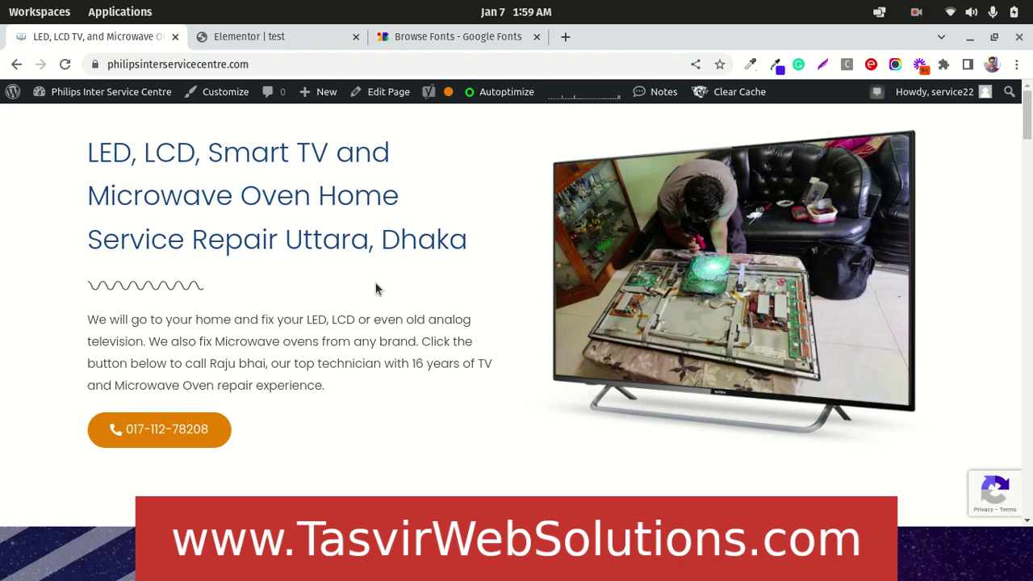
scroll(375, 288, down, 2)
scroll(367, 286, up, 2)
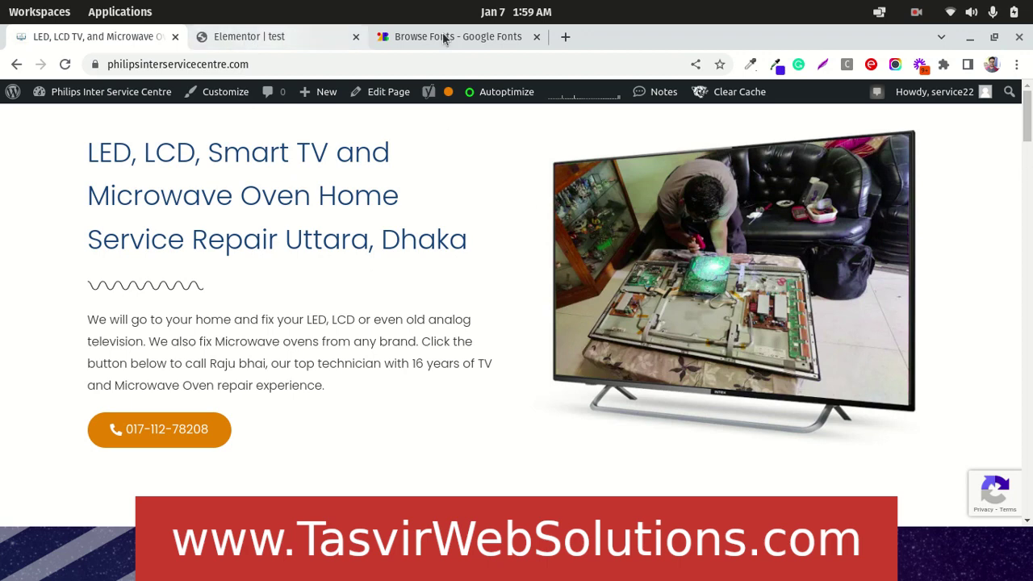
click(490, 36)
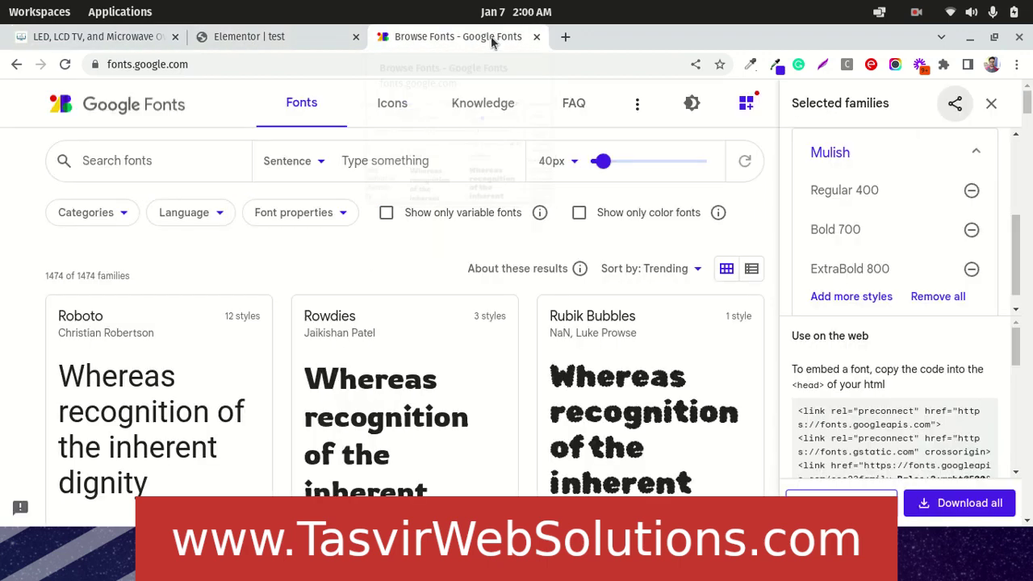
Step: Switch to the Elementor editor for the test page and look through its headings and sections down to the footer
click(254, 37)
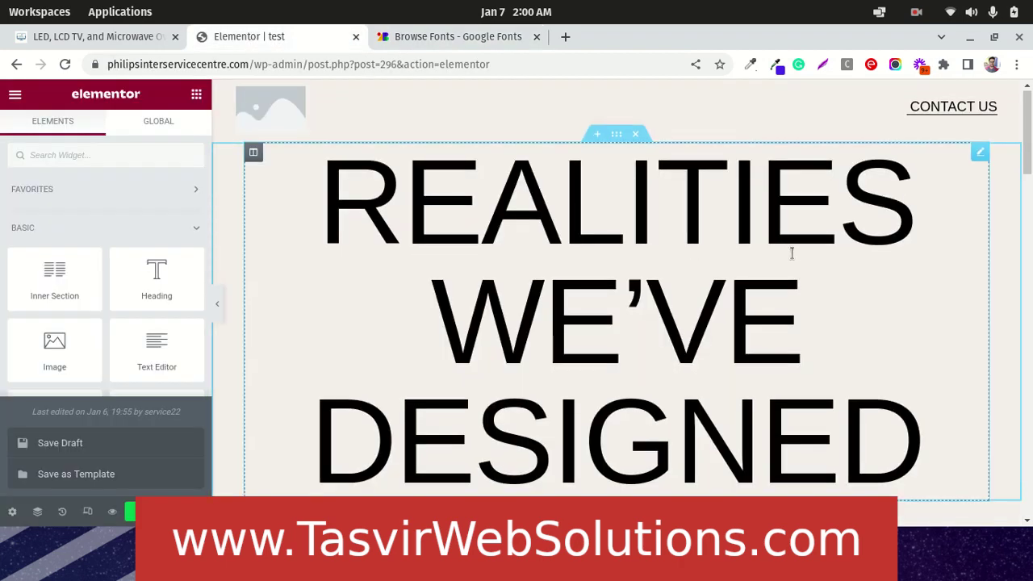
scroll(791, 255, down, 4)
scroll(791, 258, down, 3)
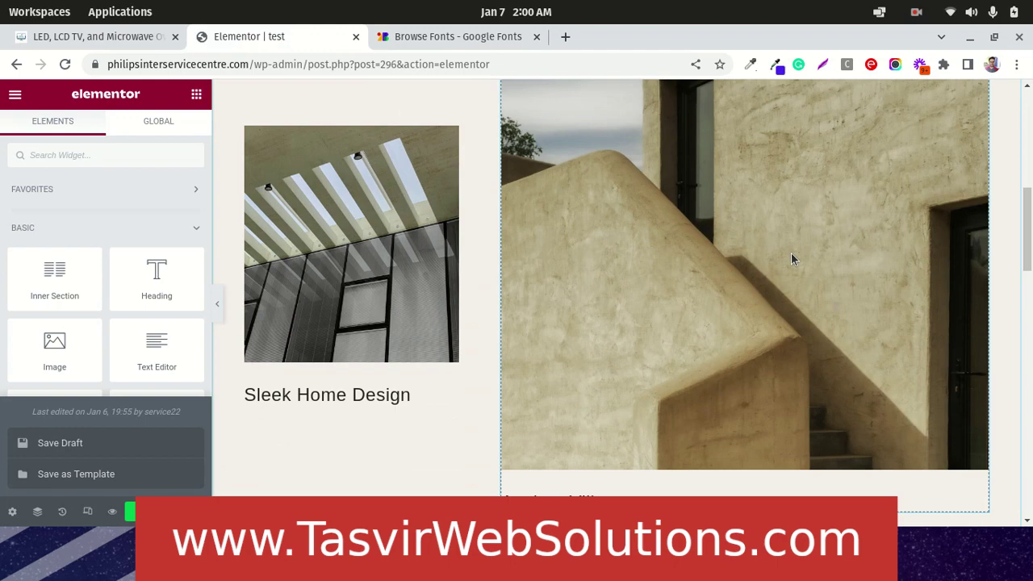
scroll(791, 259, down, 5)
scroll(790, 258, down, 9)
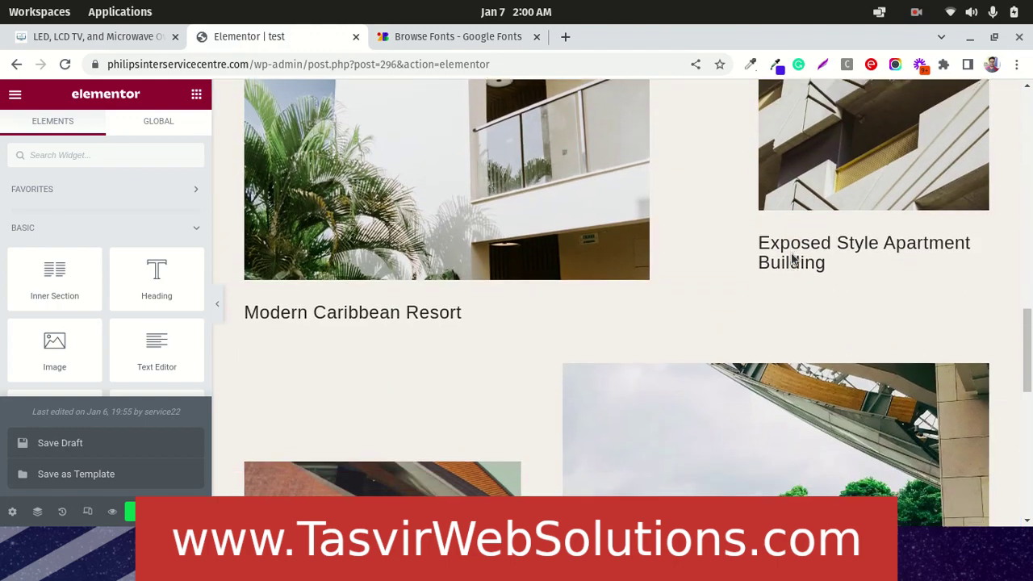
scroll(791, 258, down, 3)
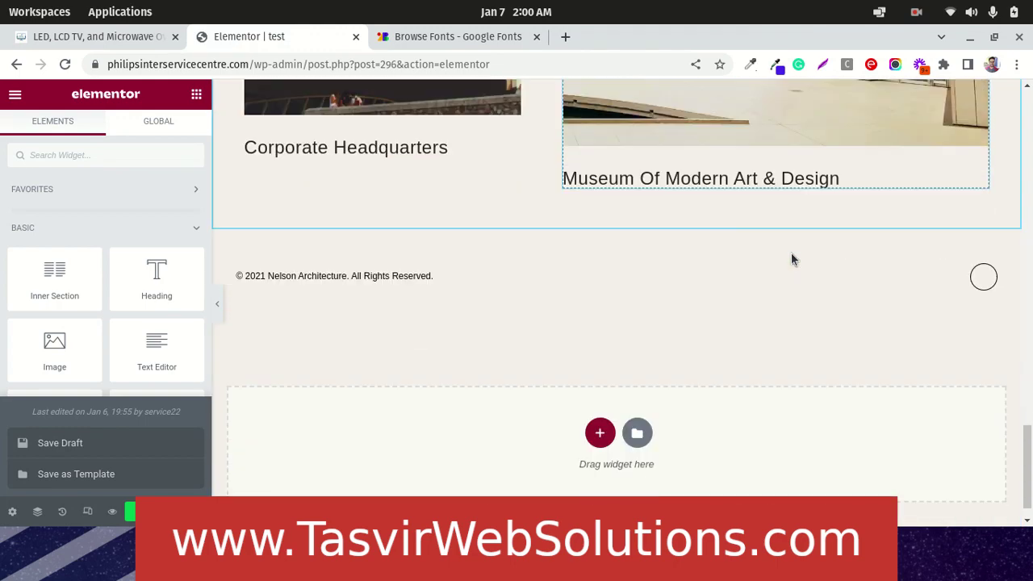
scroll(791, 258, up, 2)
scroll(790, 258, up, 10)
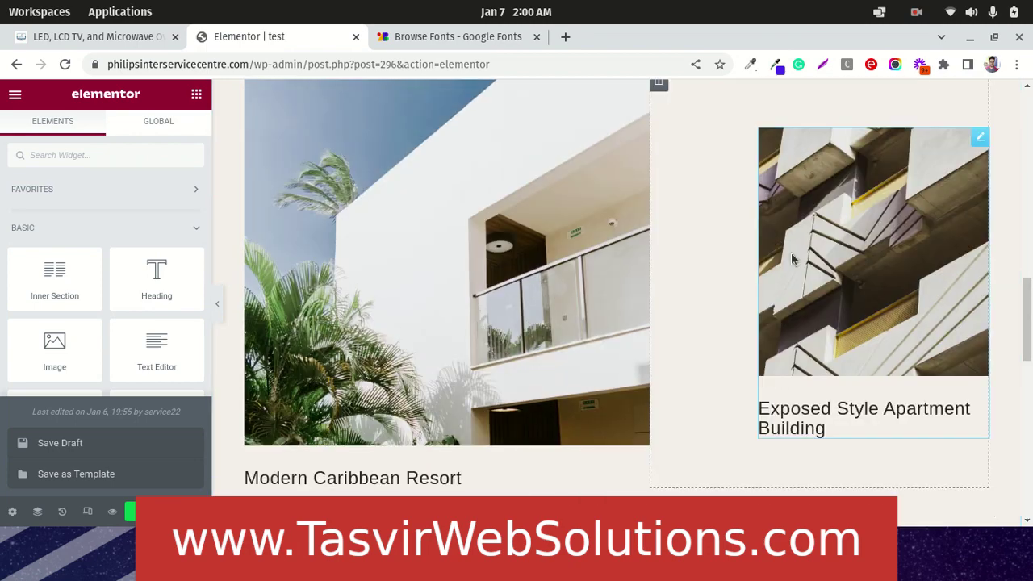
scroll(694, 200, up, 8)
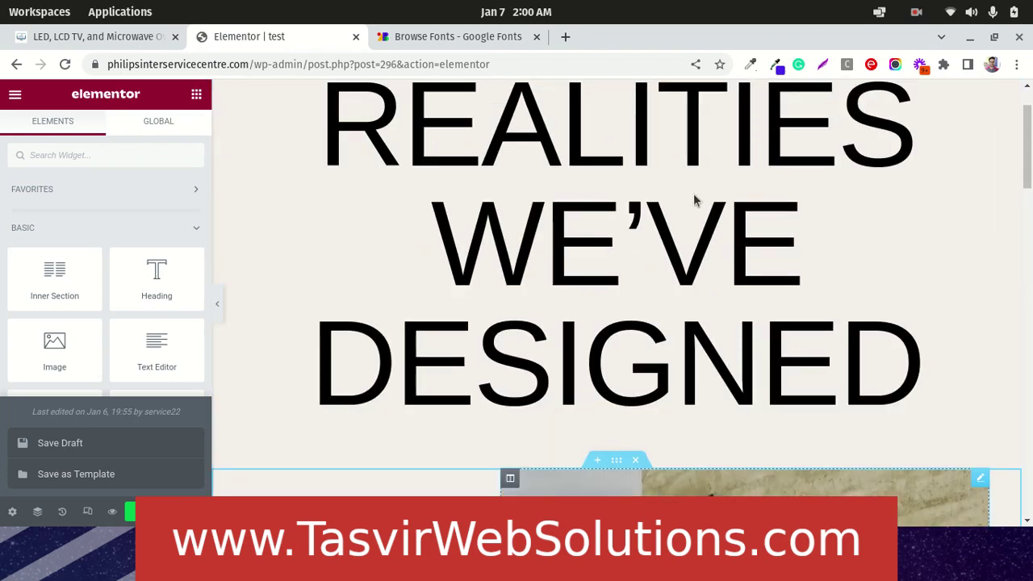
Step: Switch to Google Fonts and browse the font catalogue for a distinctive typeface
click(454, 37)
mouse_move(721, 233)
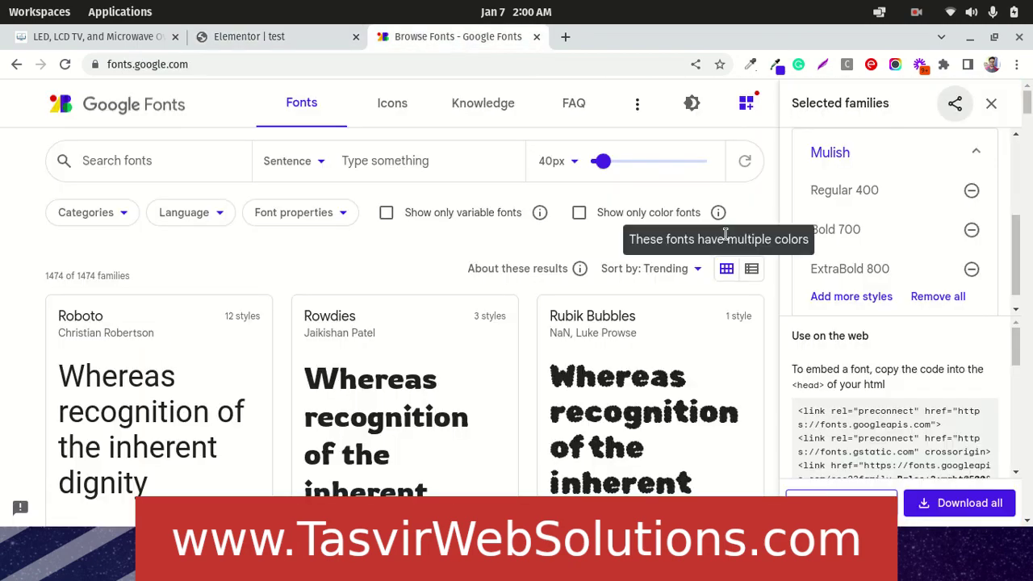
scroll(724, 234, down, 1)
scroll(546, 256, down, 1)
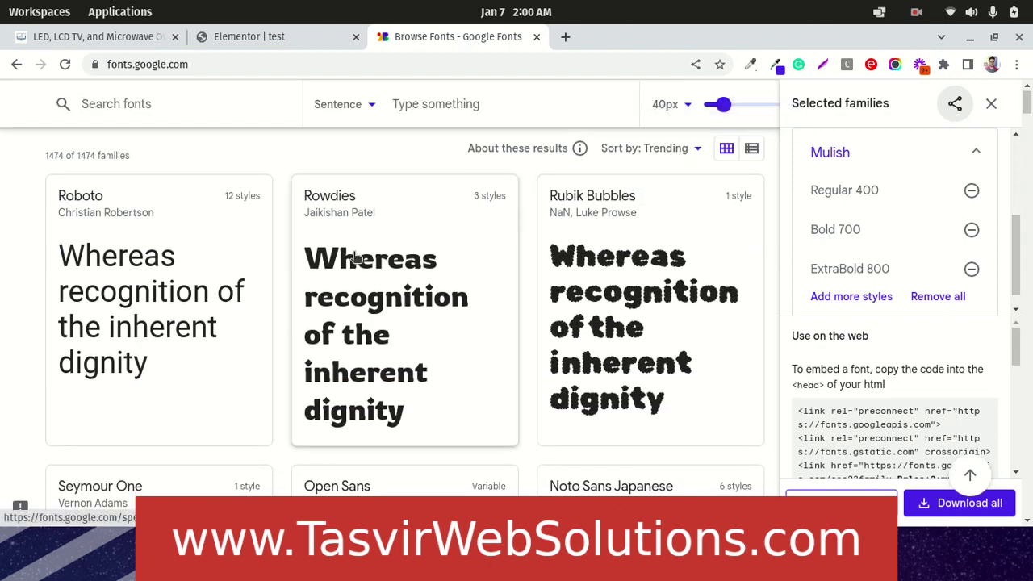
scroll(356, 257, down, 3)
scroll(356, 257, up, 3)
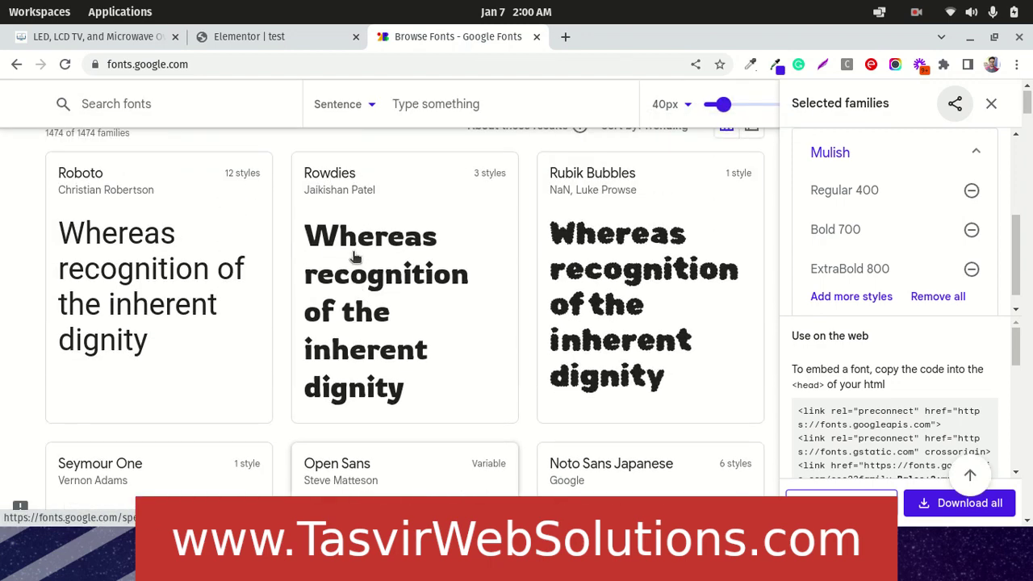
scroll(356, 257, down, 7)
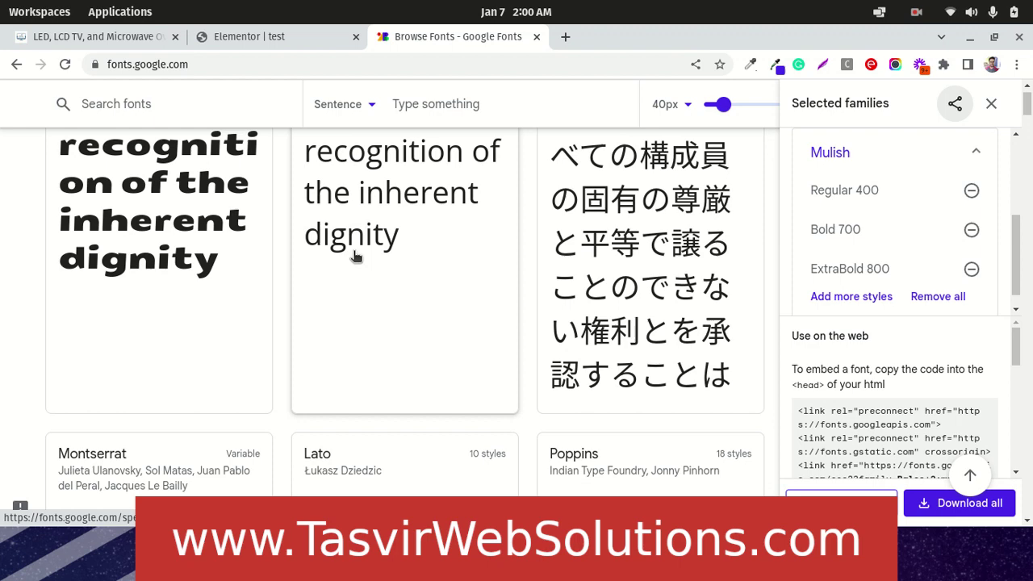
scroll(356, 257, down, 6)
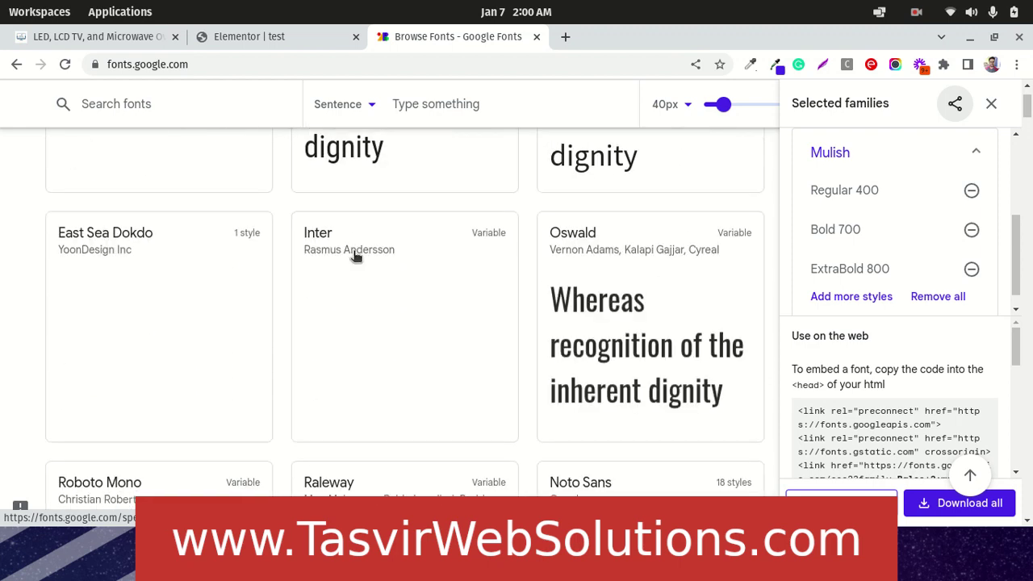
scroll(356, 257, up, 3)
scroll(175, 292, down, 5)
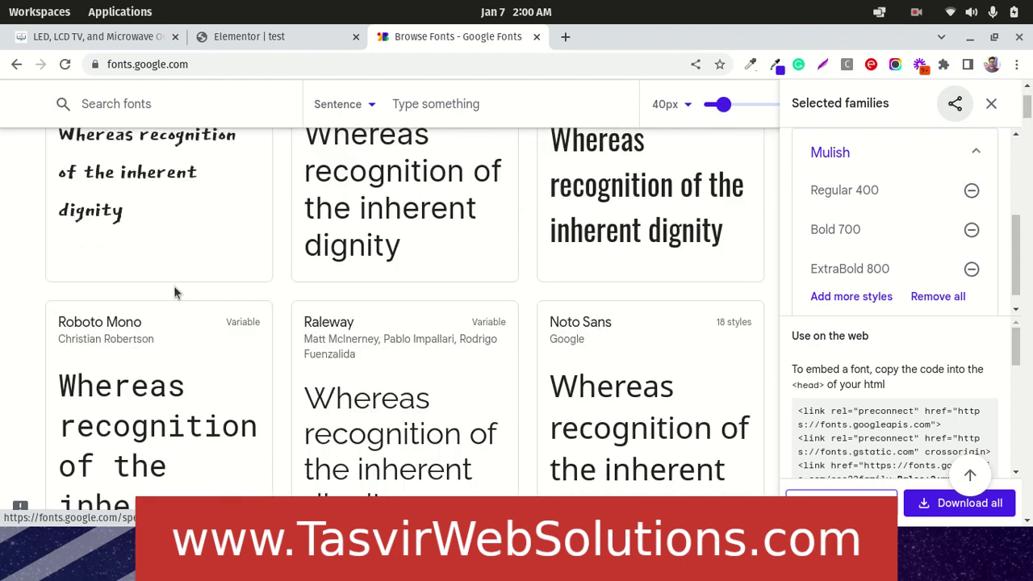
scroll(175, 292, down, 3)
scroll(174, 285, down, 5)
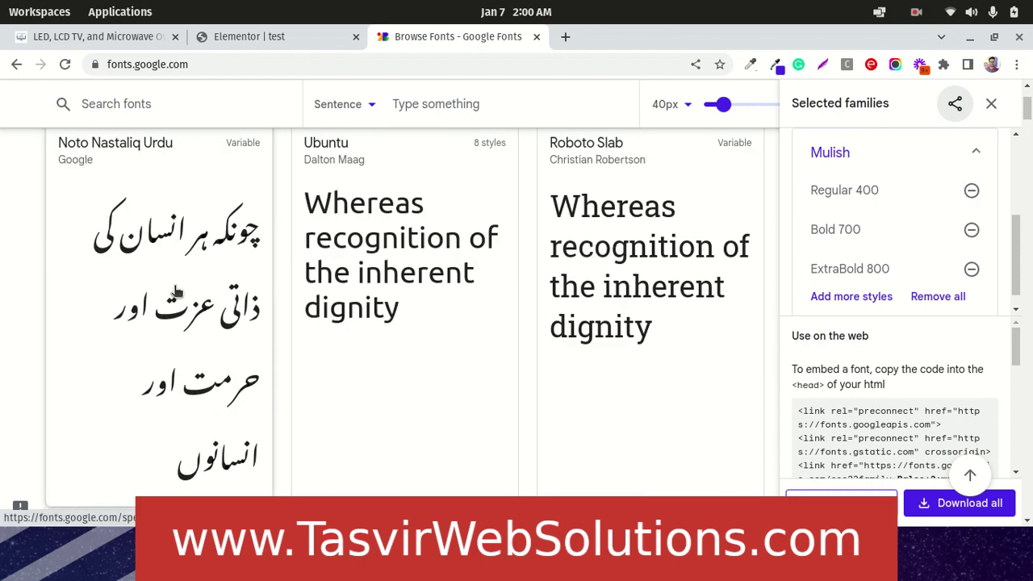
scroll(176, 293, down, 4)
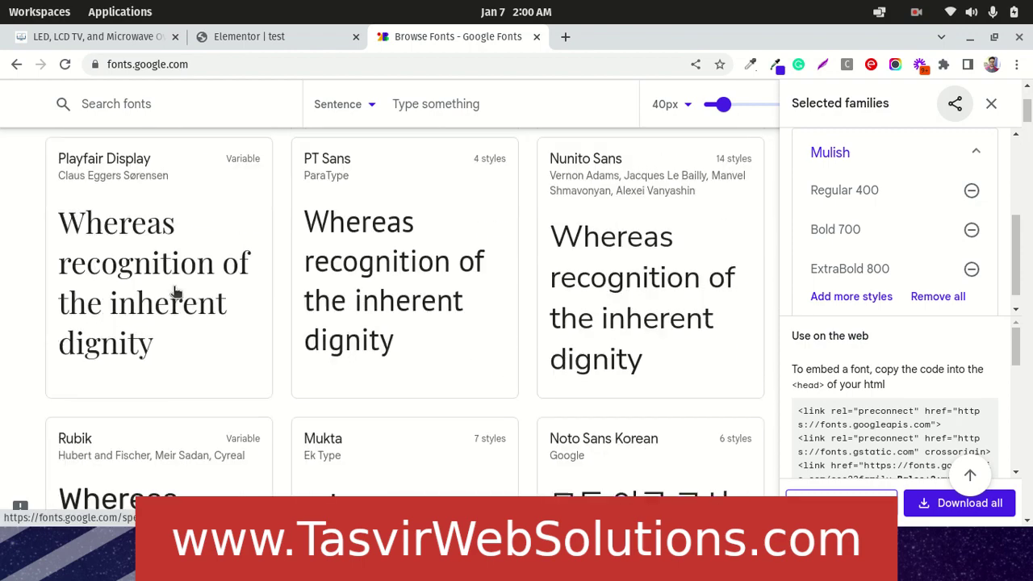
scroll(175, 292, down, 4)
scroll(175, 293, down, 3)
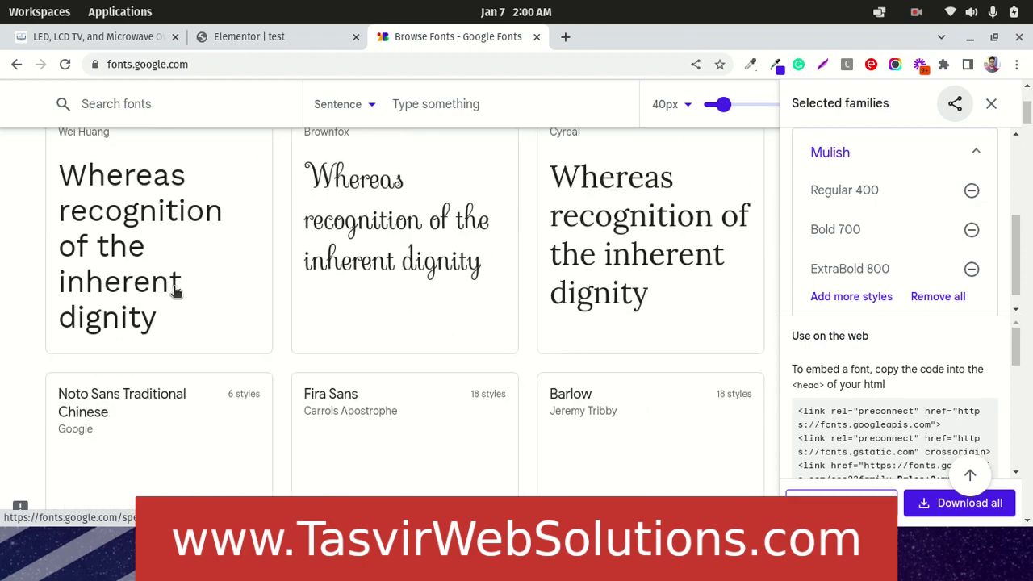
scroll(175, 292, up, 1)
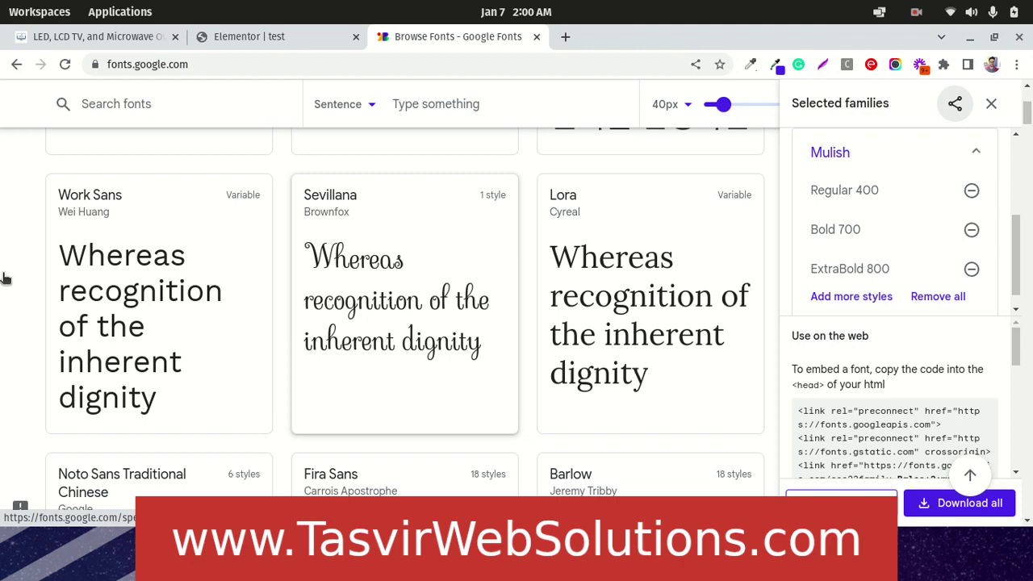
Step: Open the Sevillana font page and examine its specimen, available styles and sample texts
click(434, 315)
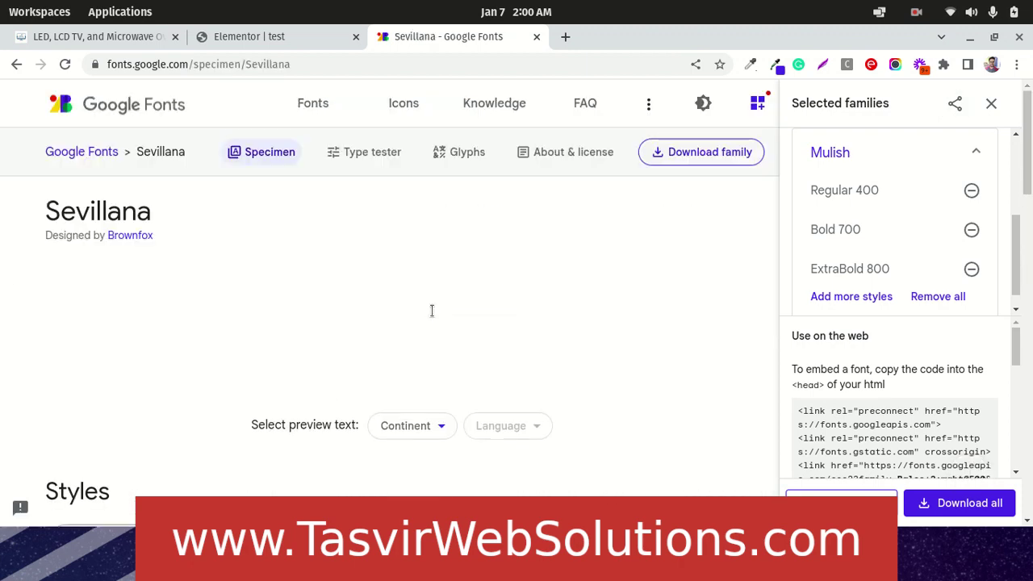
scroll(436, 307, down, 2)
scroll(436, 305, down, 5)
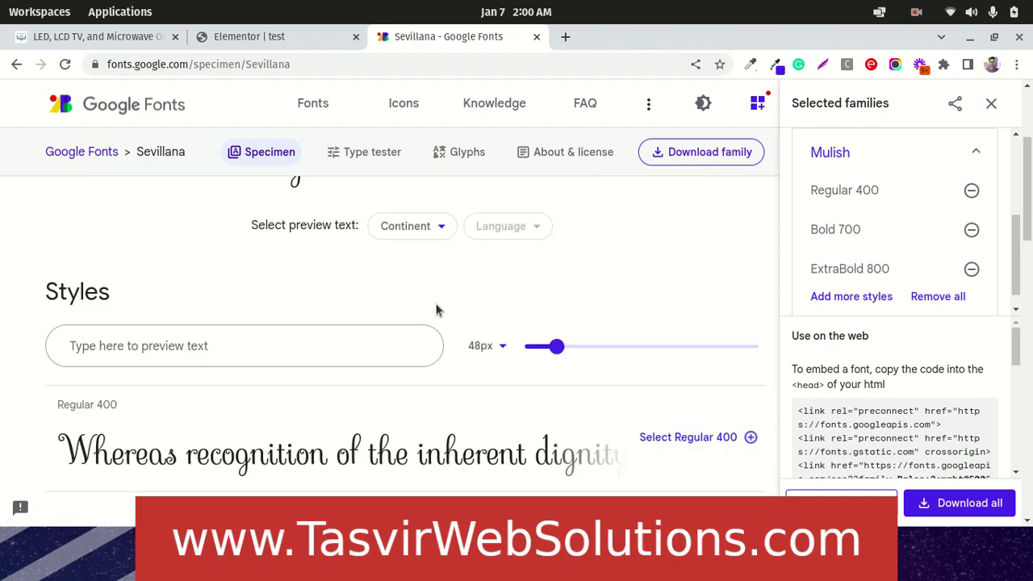
scroll(662, 288, down, 5)
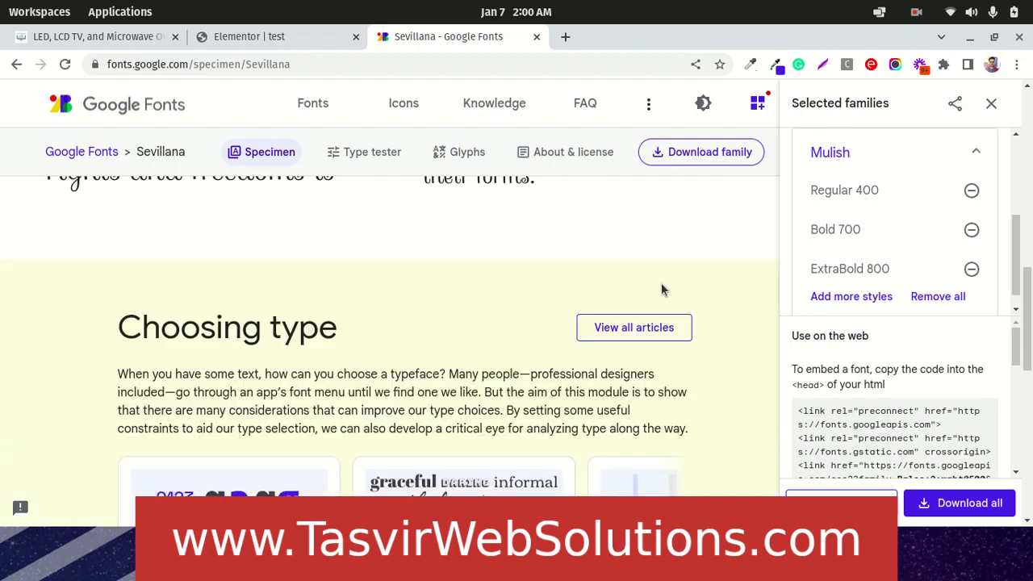
scroll(662, 288, down, 8)
scroll(661, 288, up, 20)
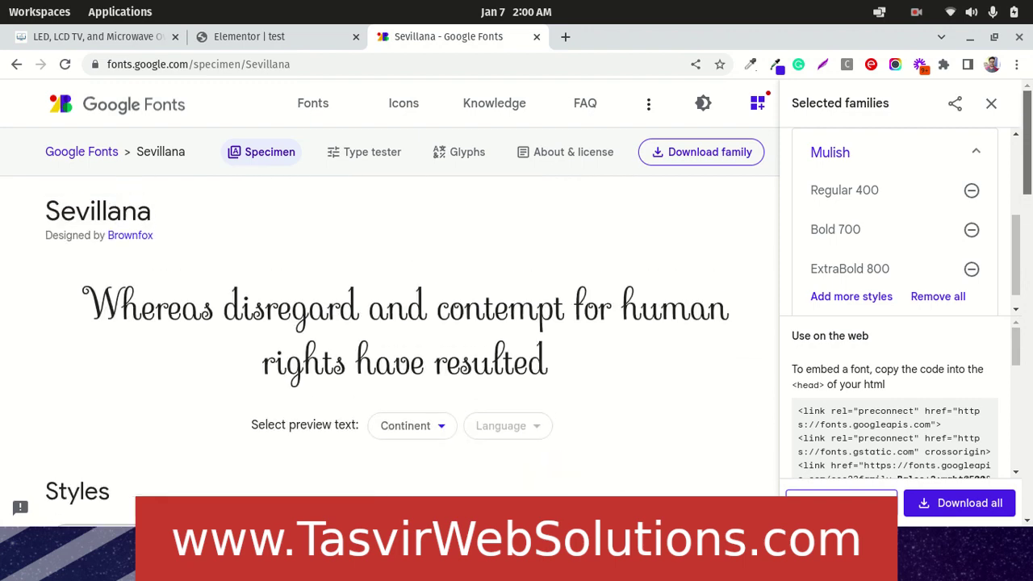
scroll(533, 339, down, 4)
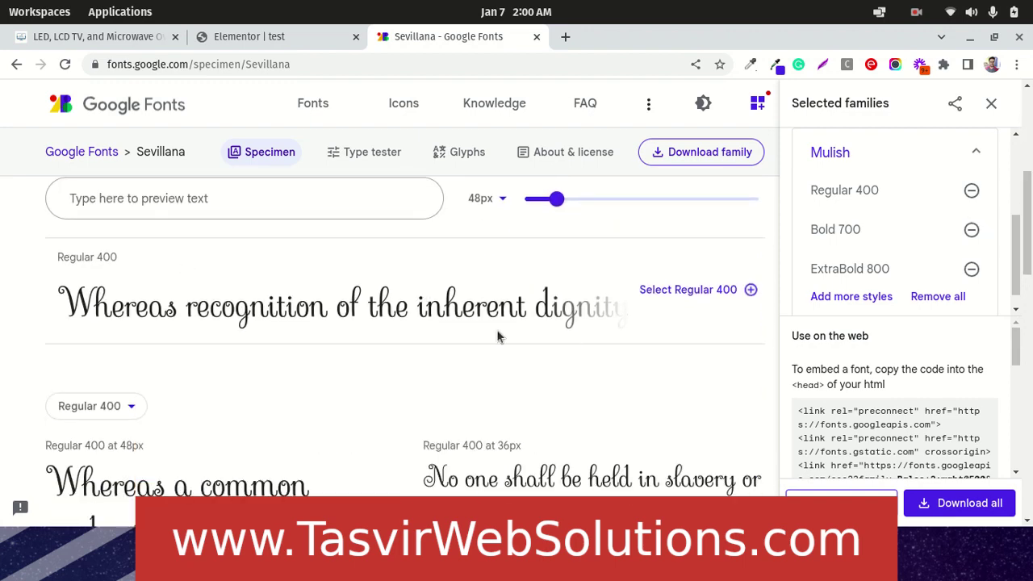
scroll(453, 336, down, 1)
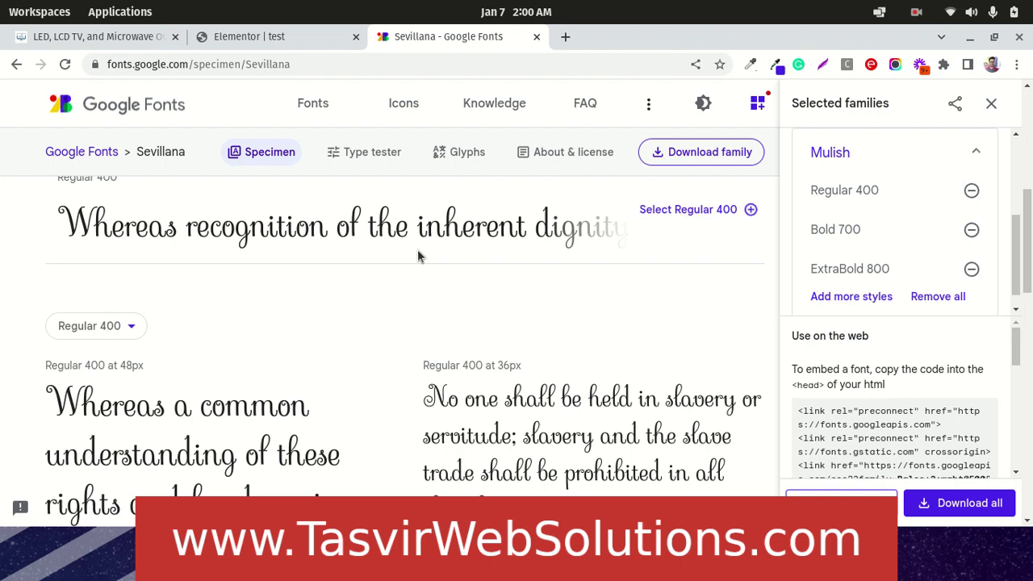
scroll(418, 256, down, 1)
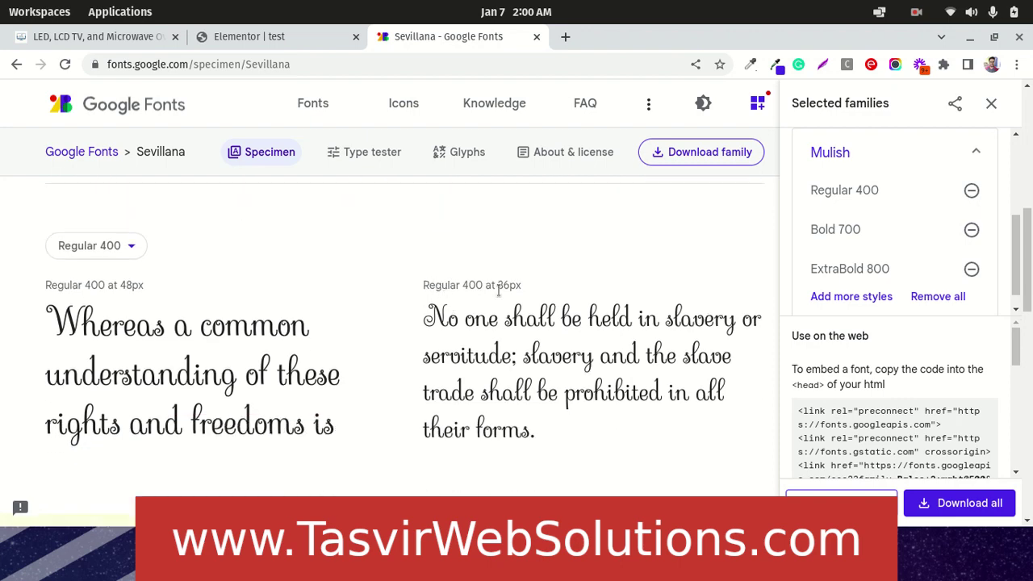
scroll(498, 290, down, 15)
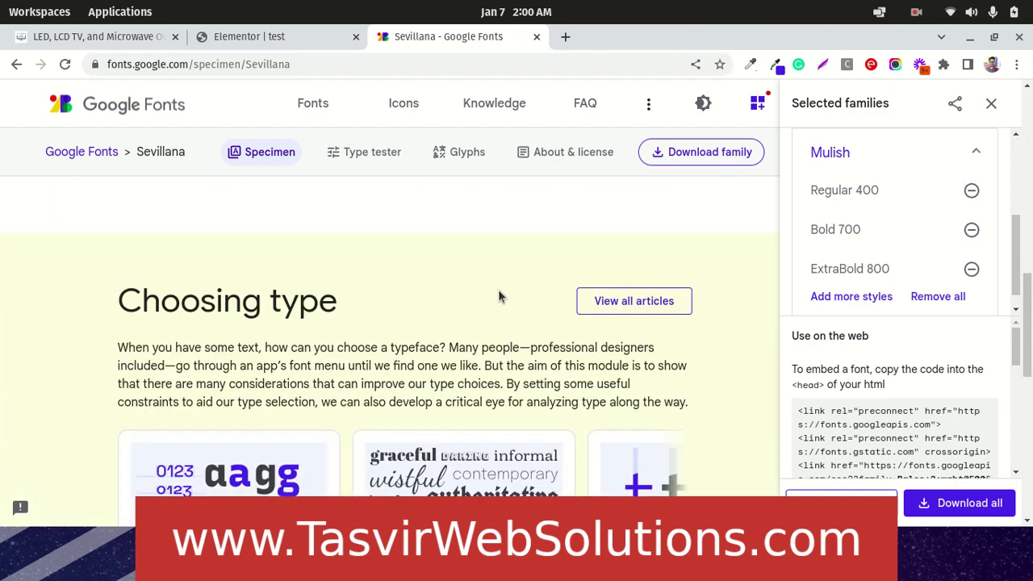
scroll(497, 291, up, 10)
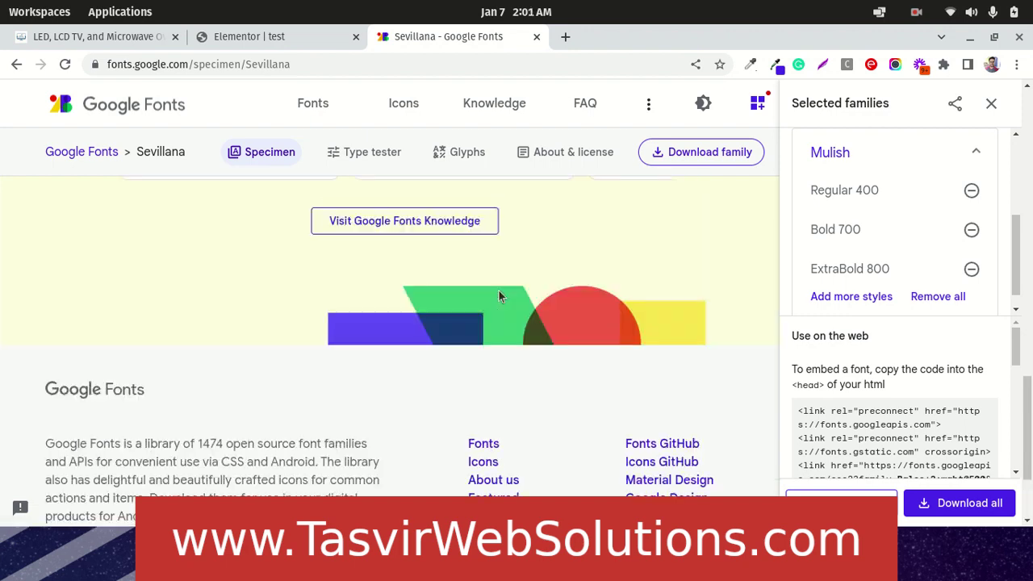
scroll(498, 295, up, 5)
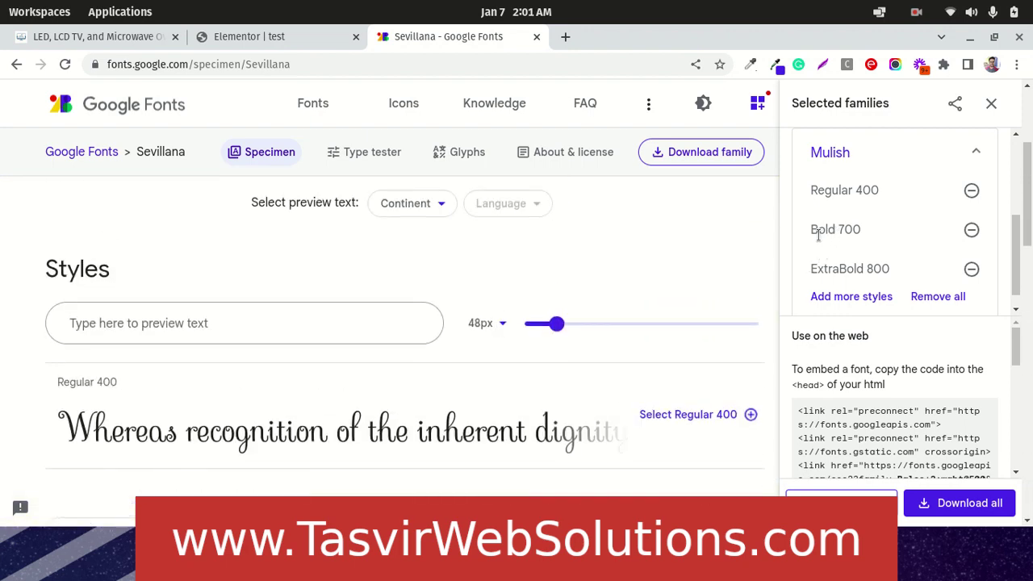
scroll(823, 235, up, 3)
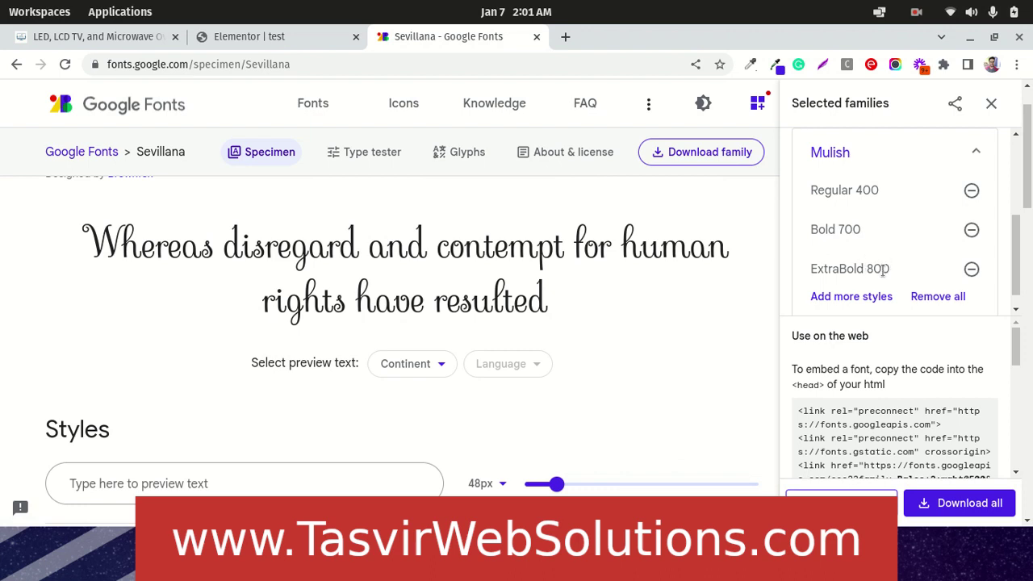
scroll(516, 232, up, 1)
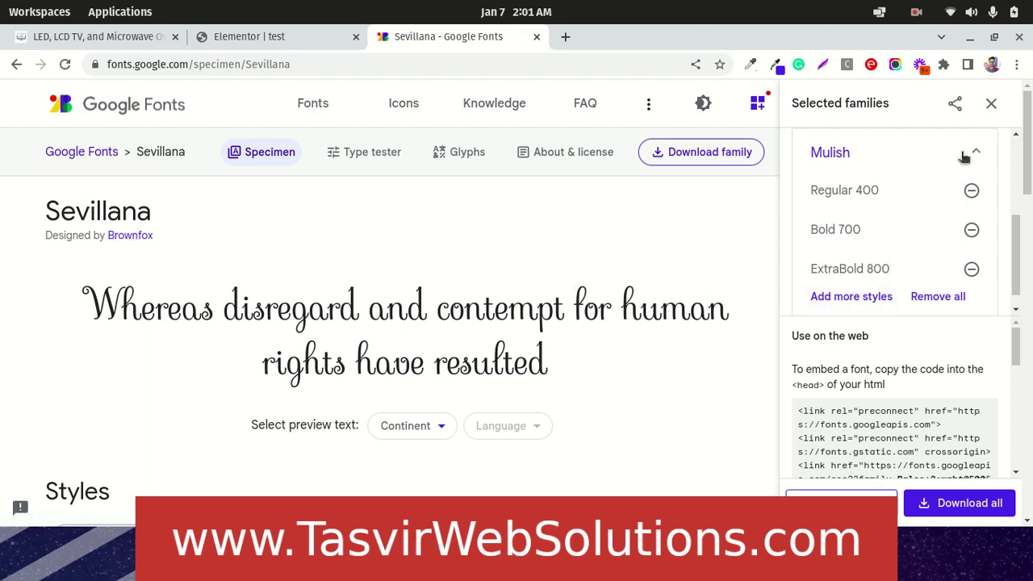
Step: Close the selected families list and highlight the Sevillana font name on its specimen page
click(991, 103)
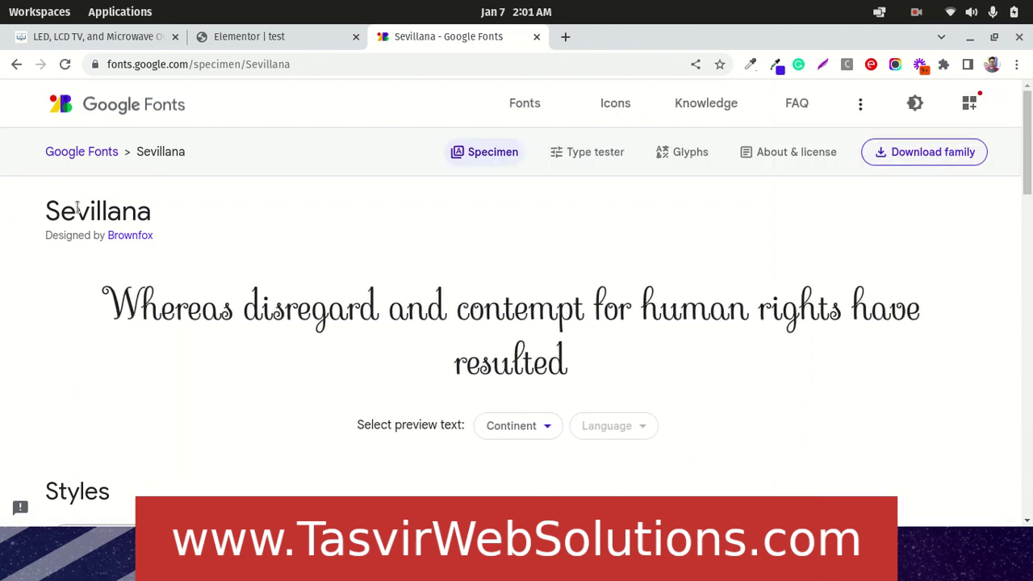
drag(126, 205, 172, 214)
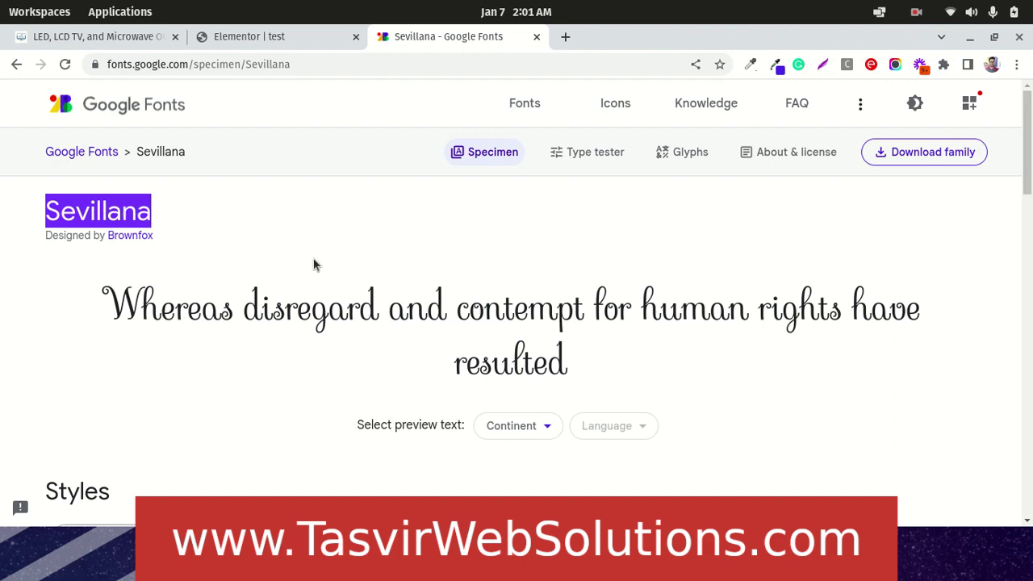
scroll(314, 264, down, 4)
scroll(315, 265, down, 3)
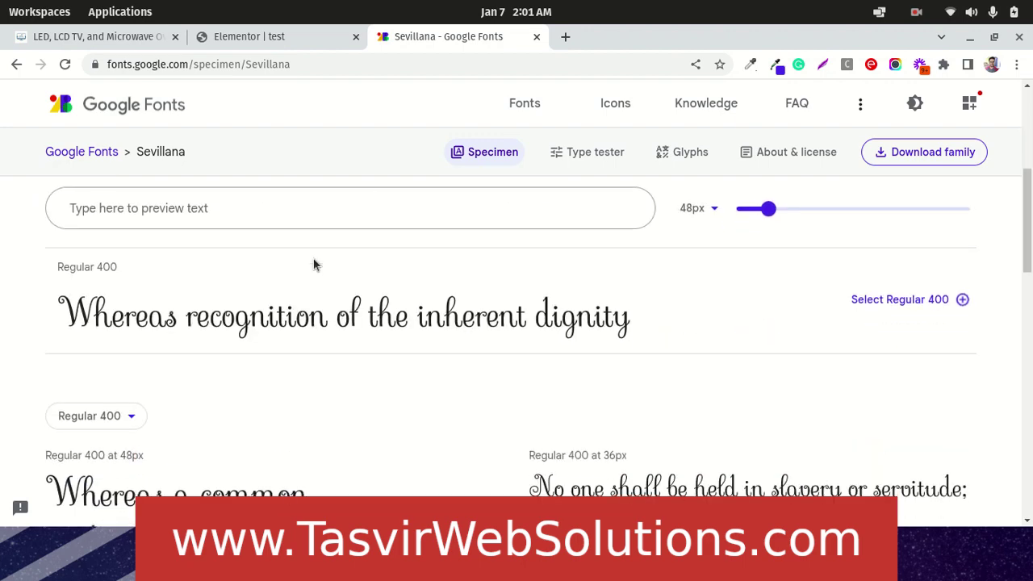
Step: Download the Sevillana font family and show the downloaded archive in the Downloads folder
scroll(272, 271, up, 7)
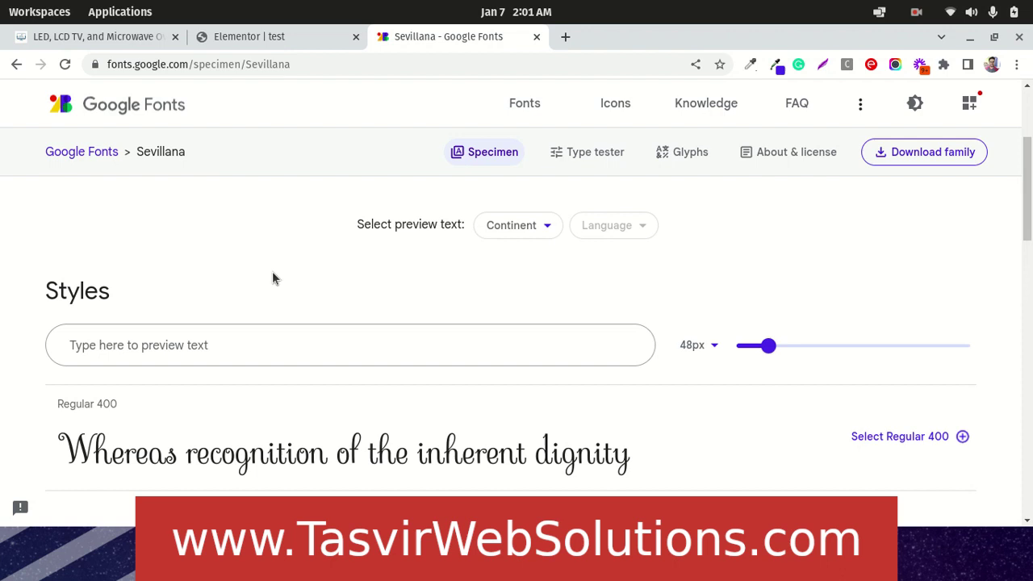
click(279, 235)
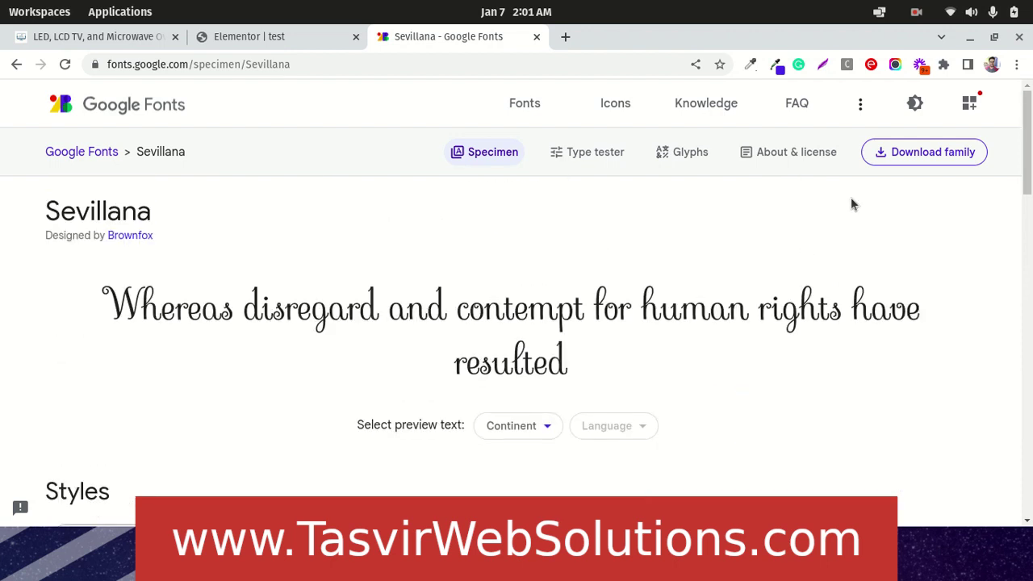
click(969, 167)
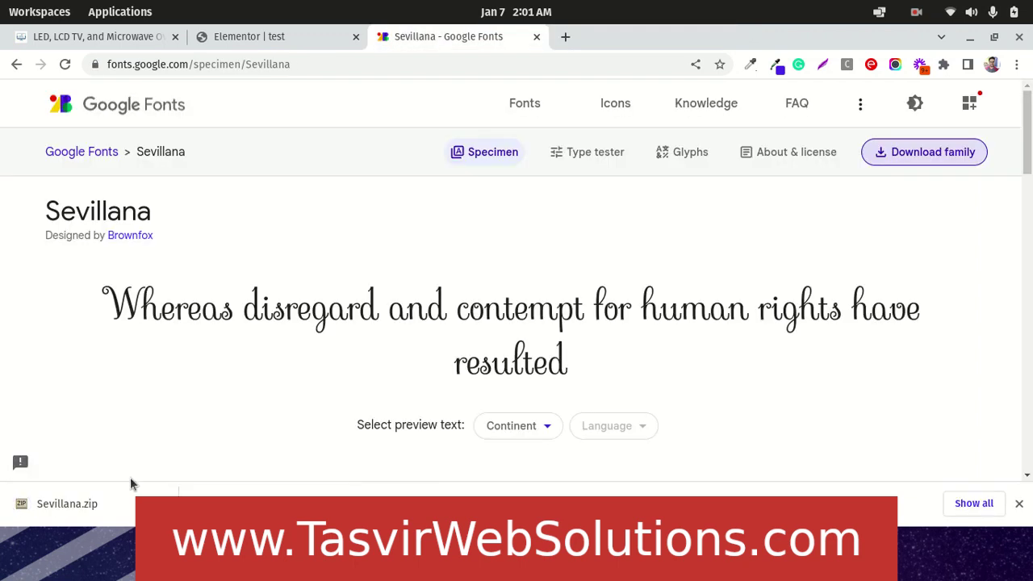
click(162, 494)
click(220, 454)
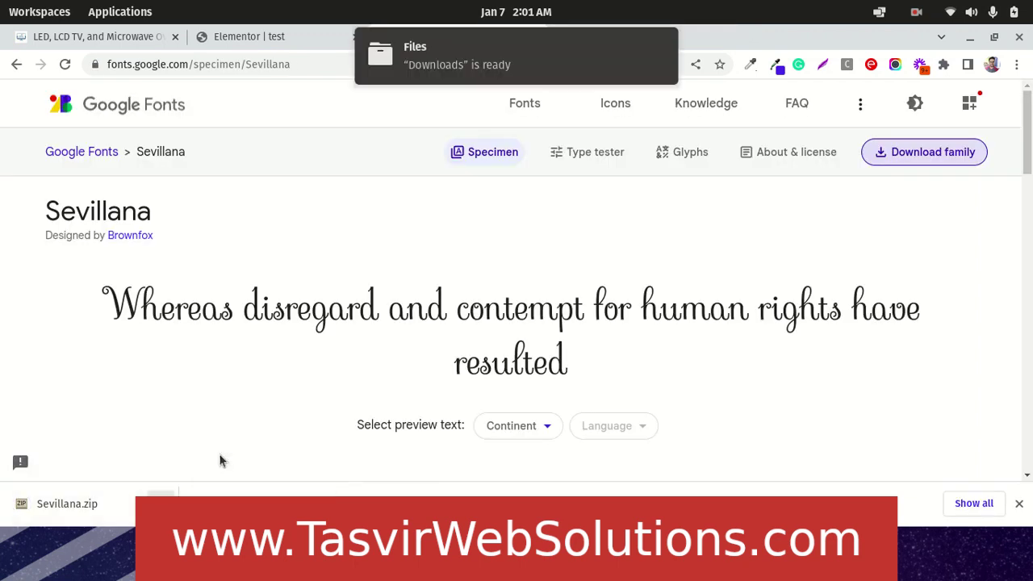
click(471, 68)
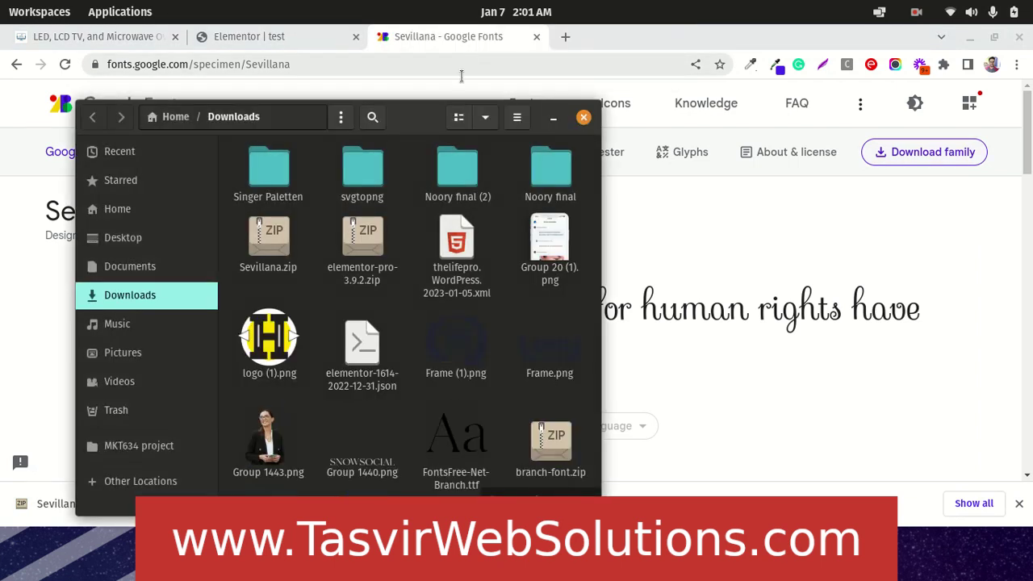
Step: Extract Sevillana.zip in the Downloads folder, look inside the extracted Sevillana folder and minimize the file manager
click(278, 249)
right_click(278, 249)
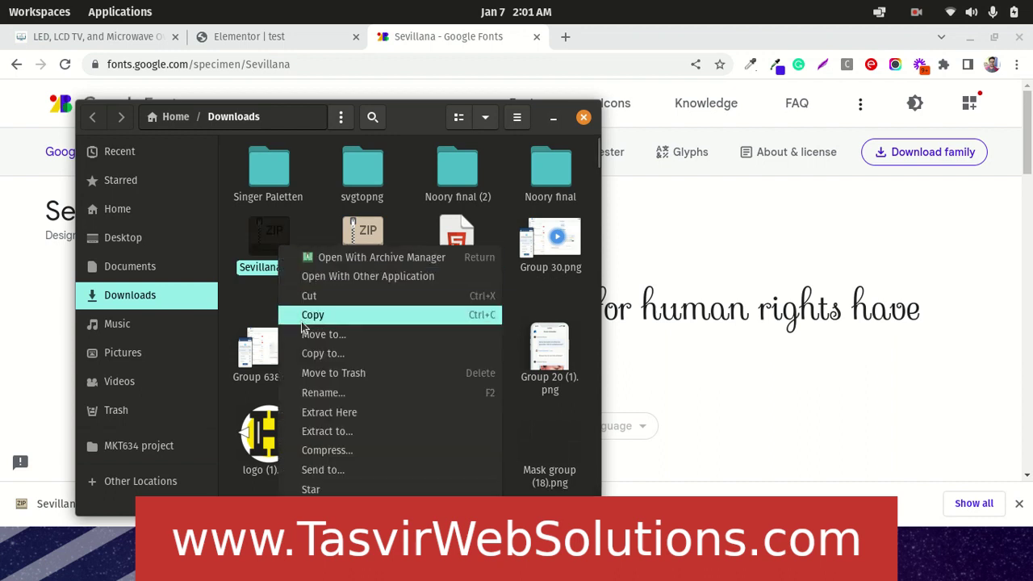
click(305, 321)
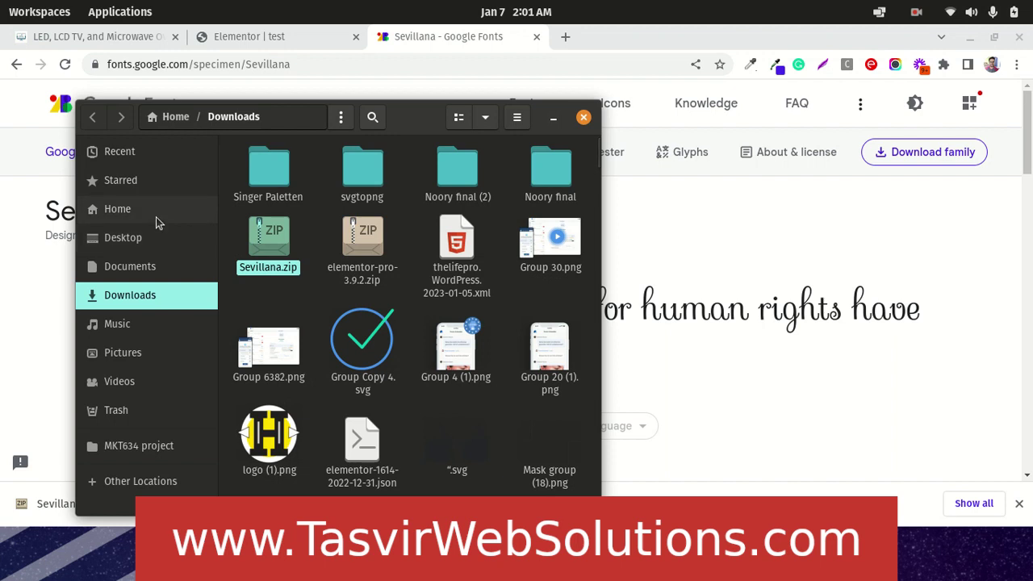
right_click(257, 236)
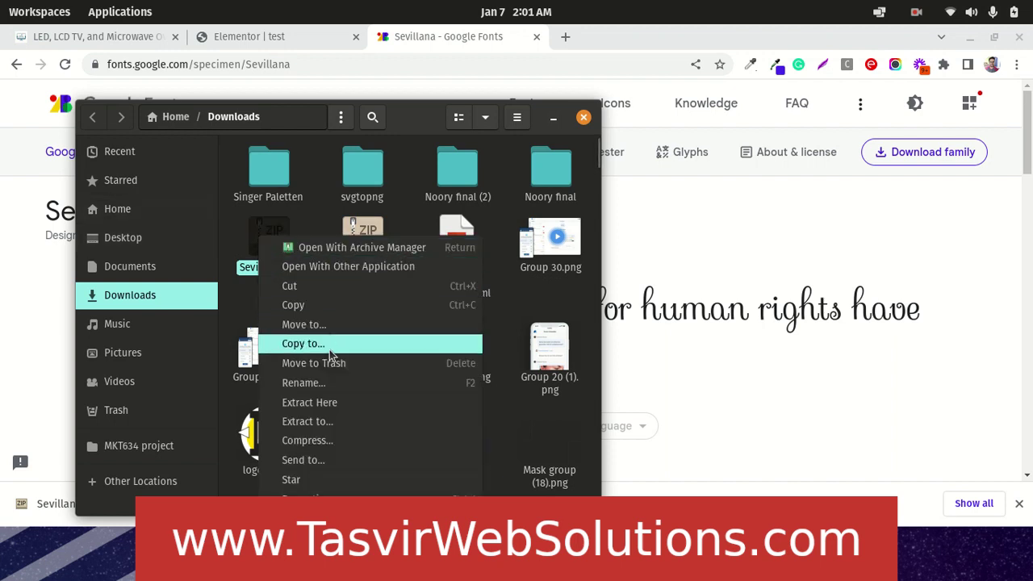
click(326, 402)
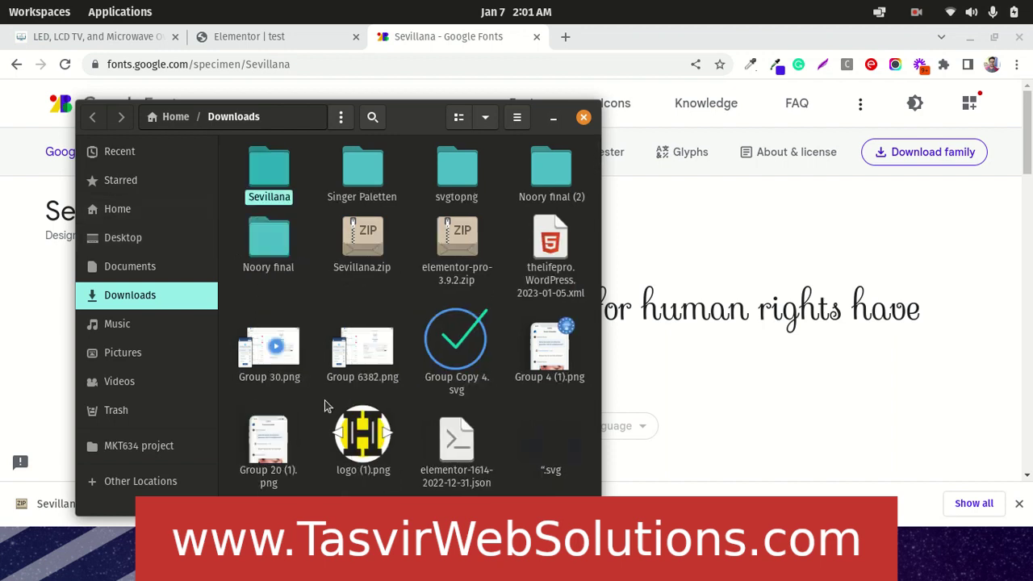
double_click(265, 180)
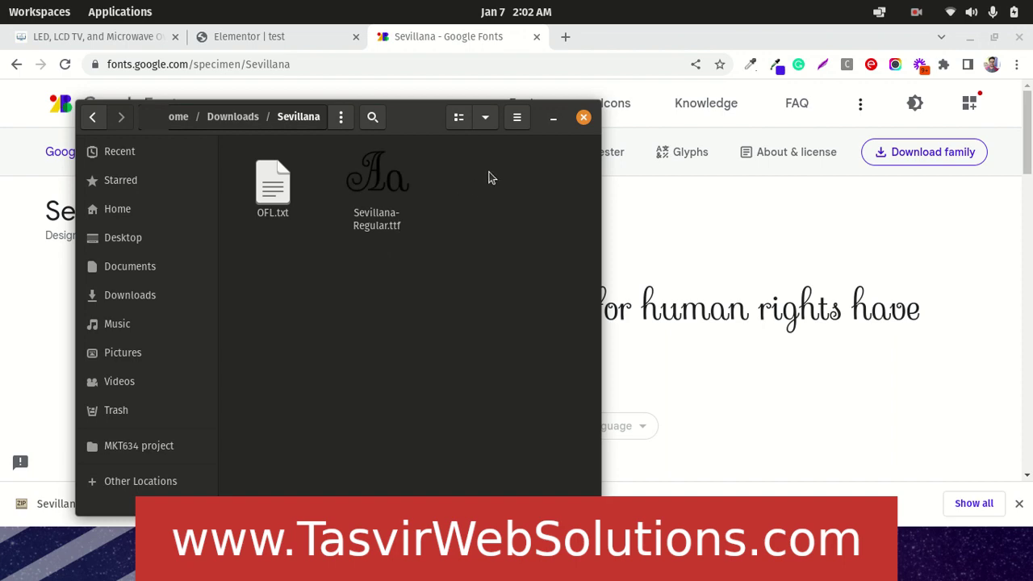
click(554, 118)
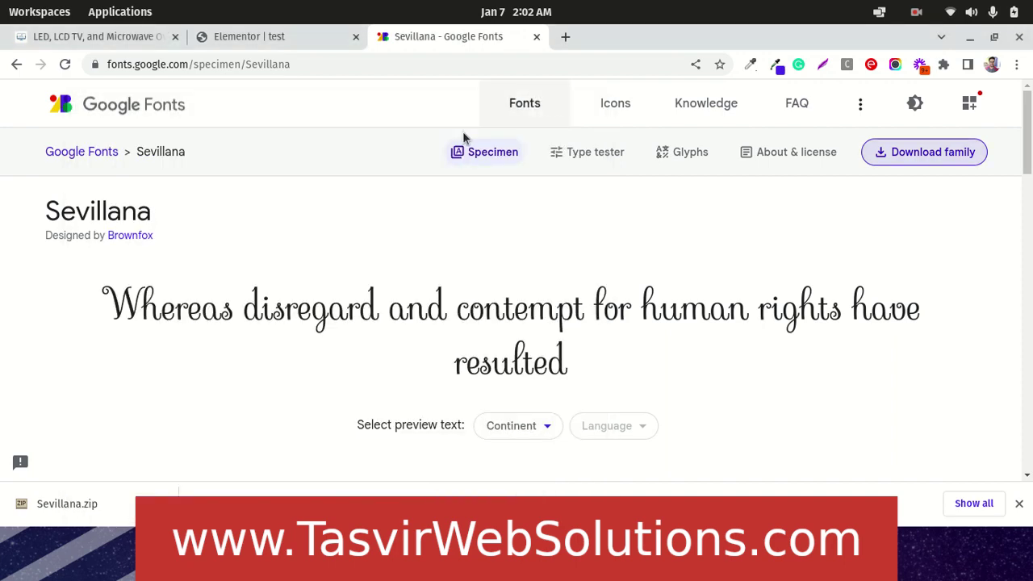
Step: Open the Philips Inter Service Centre site's WordPress dashboard in a new tab and dismiss the browser's download bar
click(119, 39)
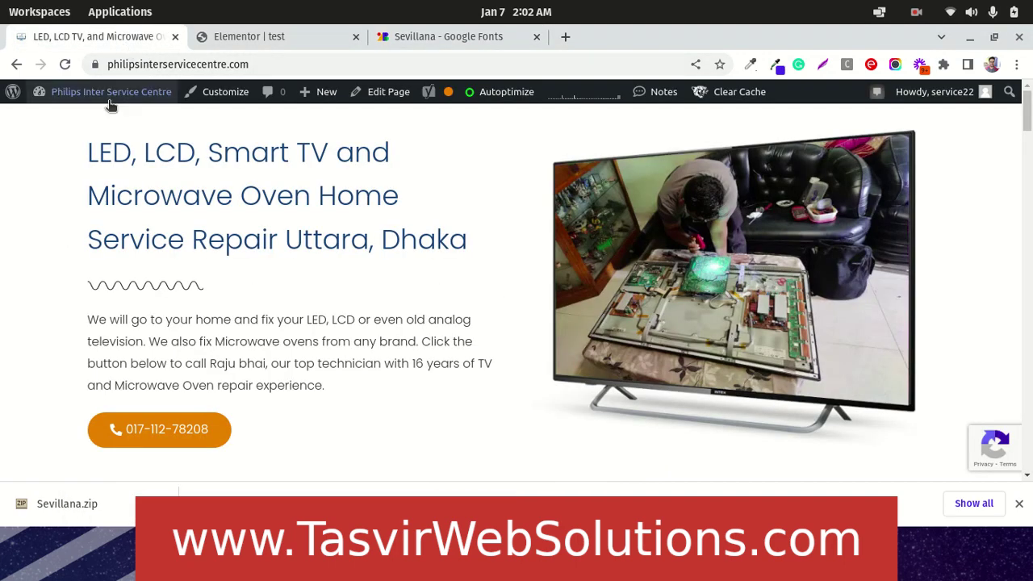
mouse_move(110, 103)
right_click(77, 120)
click(113, 134)
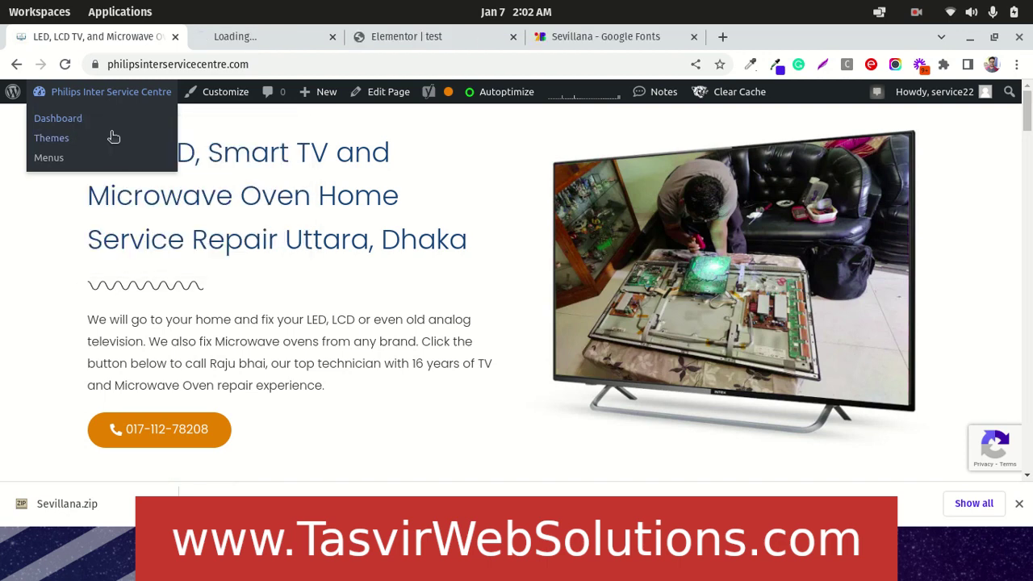
click(294, 40)
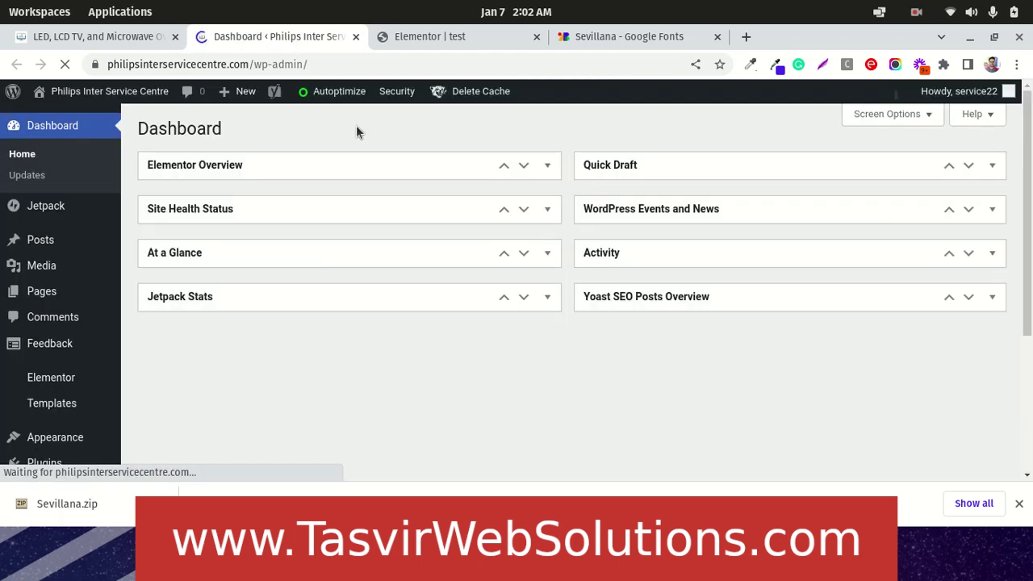
click(1019, 504)
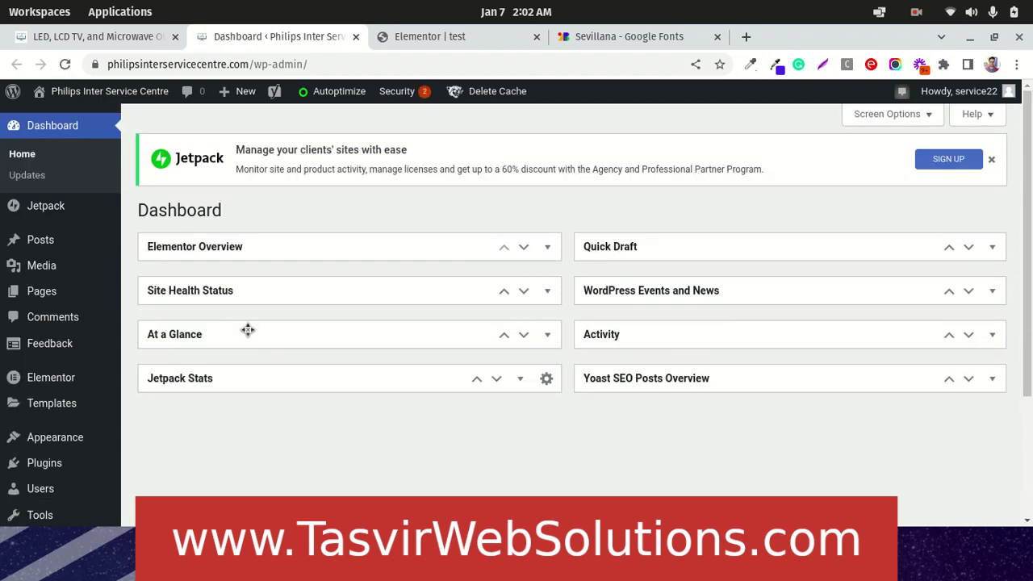
Step: Open Elementor's Custom Fonts page from the WordPress dashboard
scroll(248, 329, down, 2)
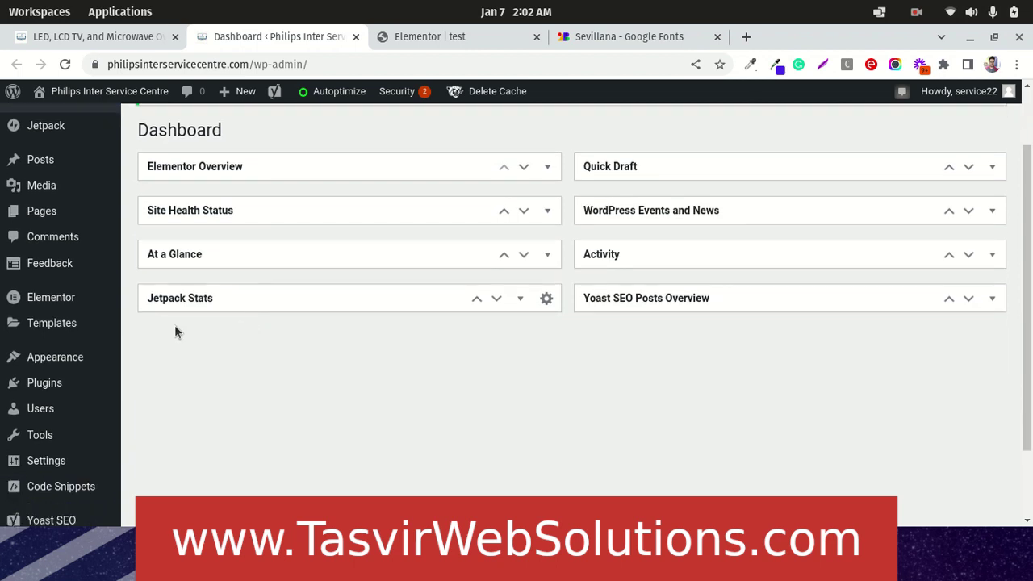
mouse_move(82, 305)
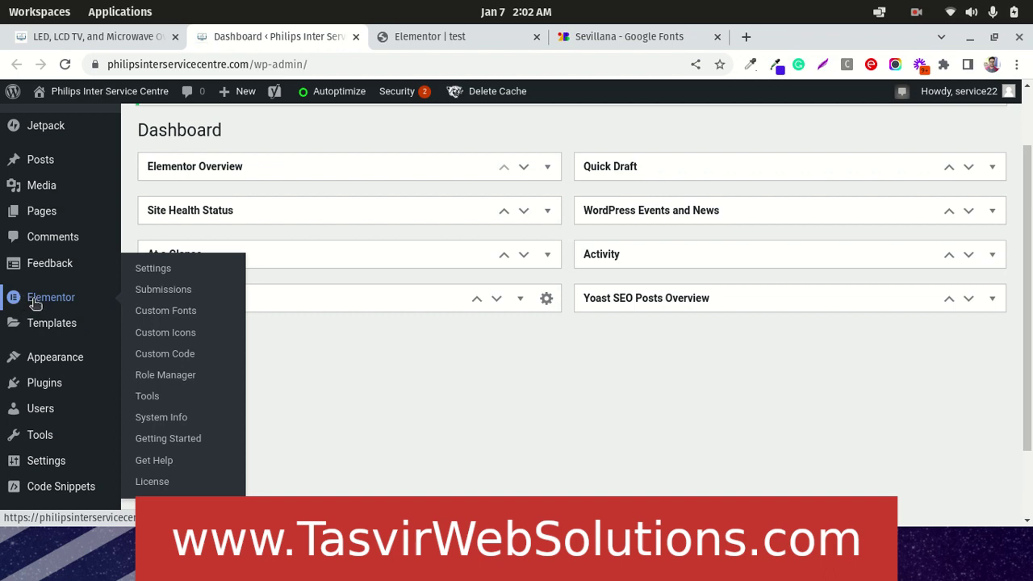
click(183, 319)
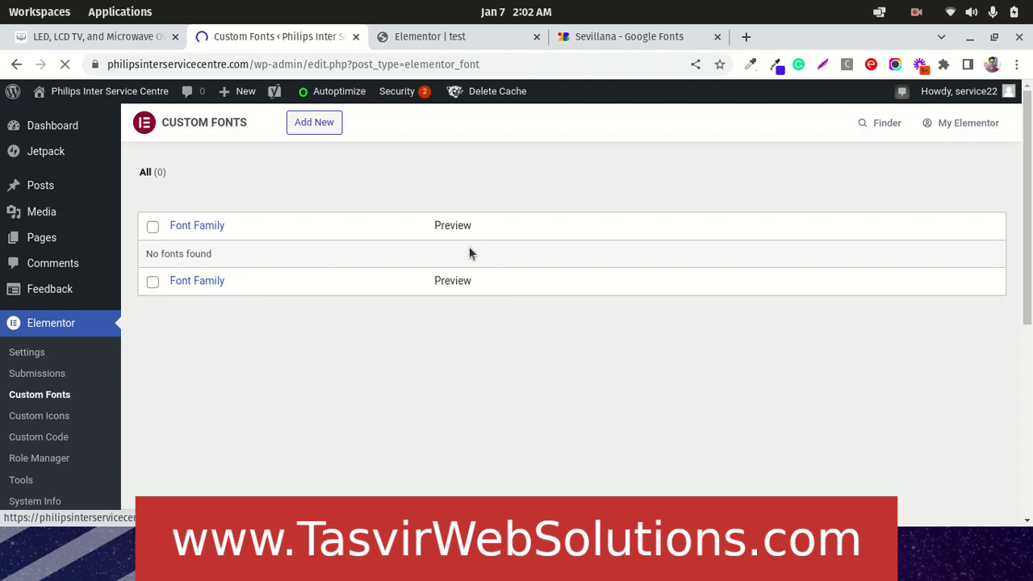
Step: Copy the font name Sevillana from the heading of its Google Fonts specimen page
click(615, 38)
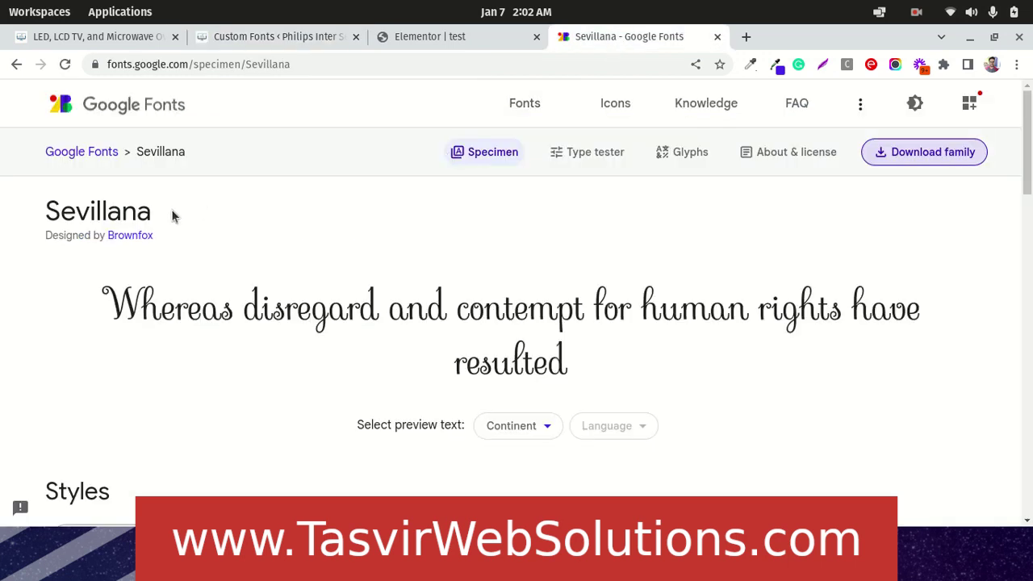
drag(153, 216, 32, 210)
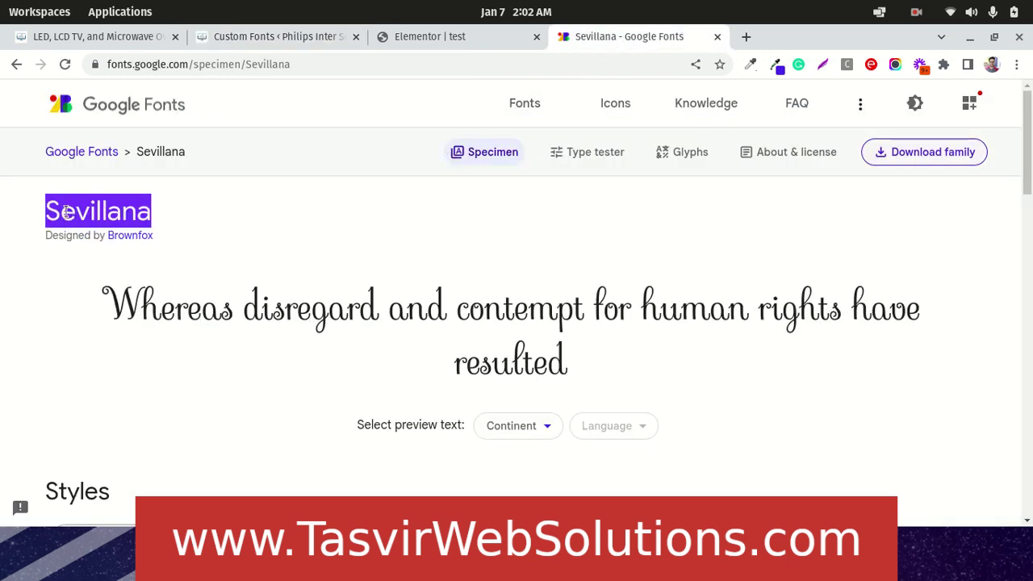
right_click(66, 213)
click(86, 224)
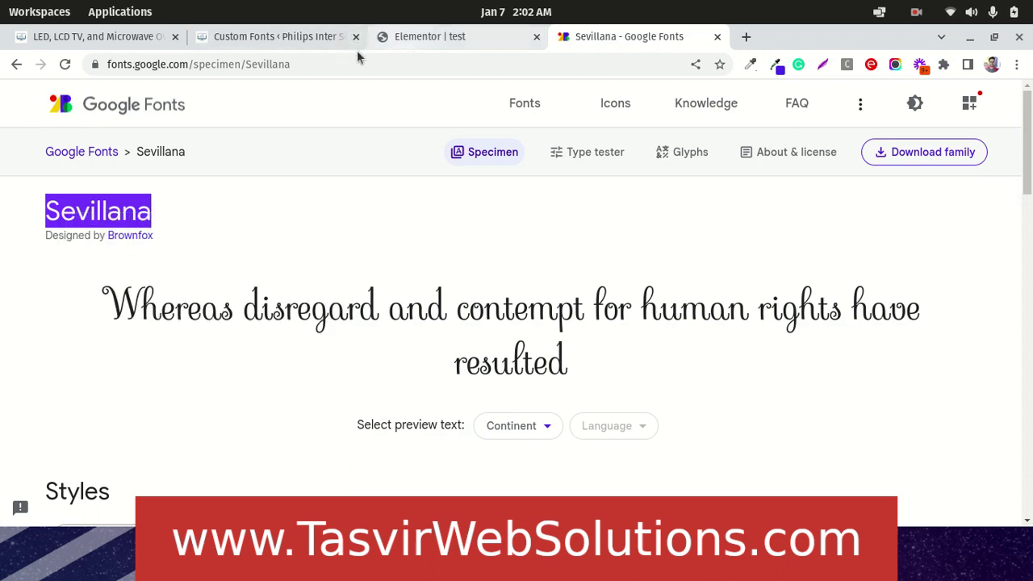
Step: Create a new custom font in Elementor and paste Sevillana as its font family name
click(314, 36)
click(325, 130)
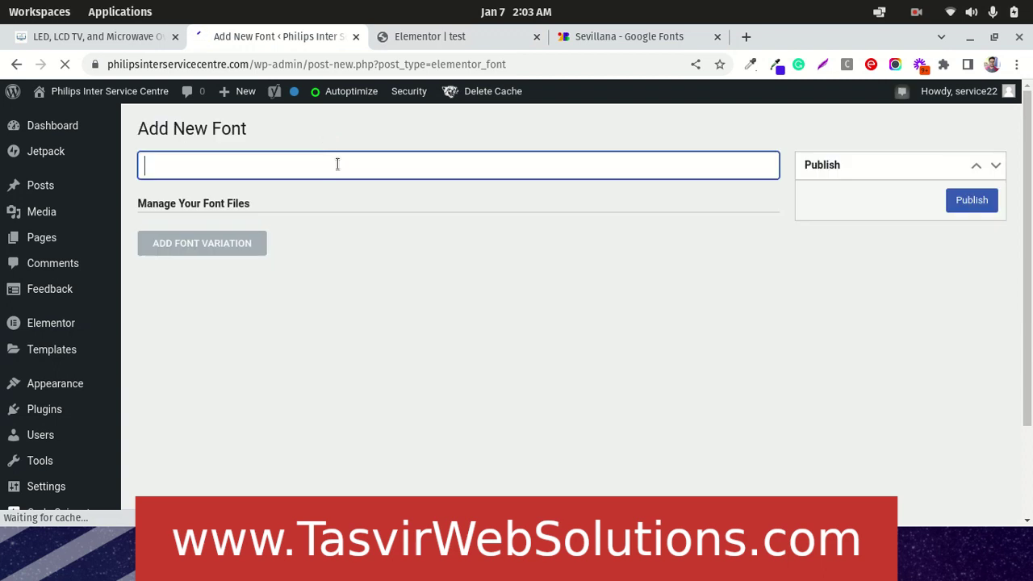
right_click(338, 164)
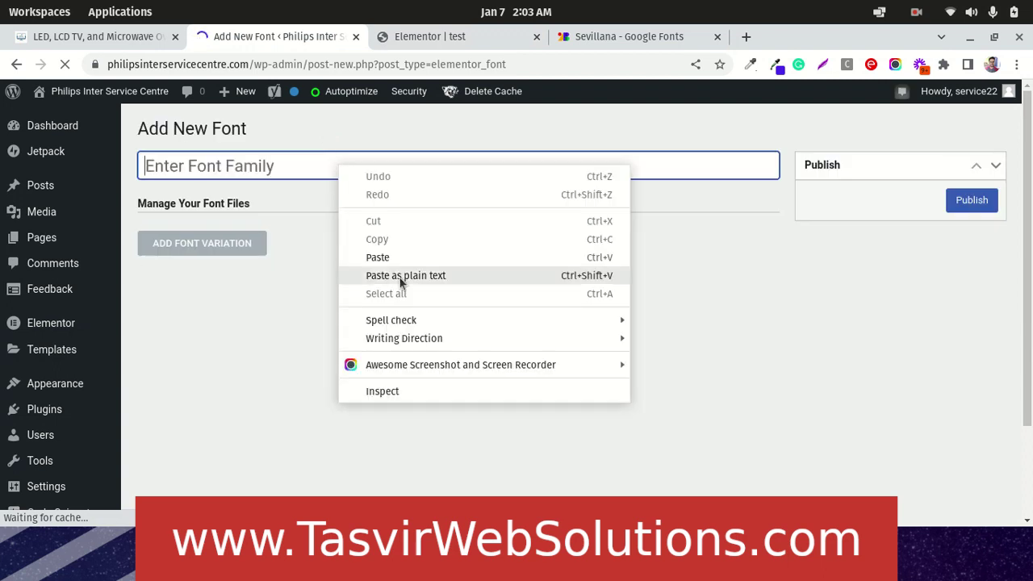
click(399, 277)
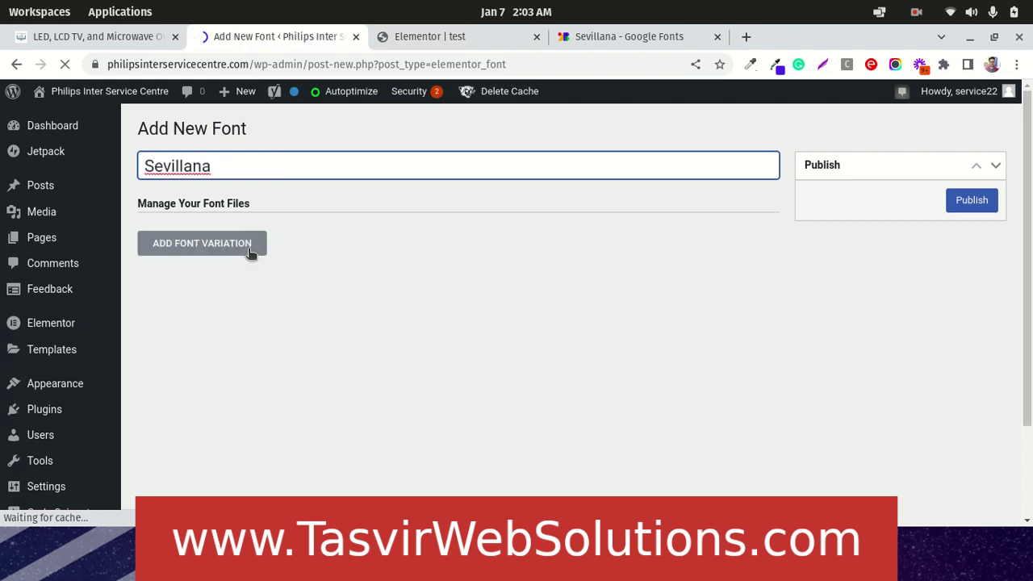
Step: Add a font variation to the Sevillana font and check the extracted font file's format against the upload options
click(250, 254)
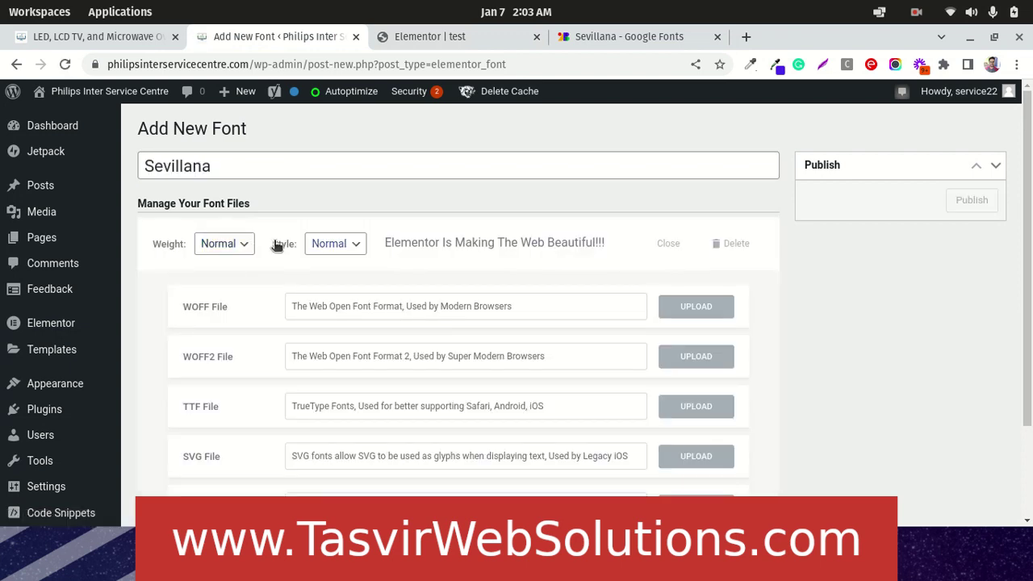
scroll(974, 296, down, 3)
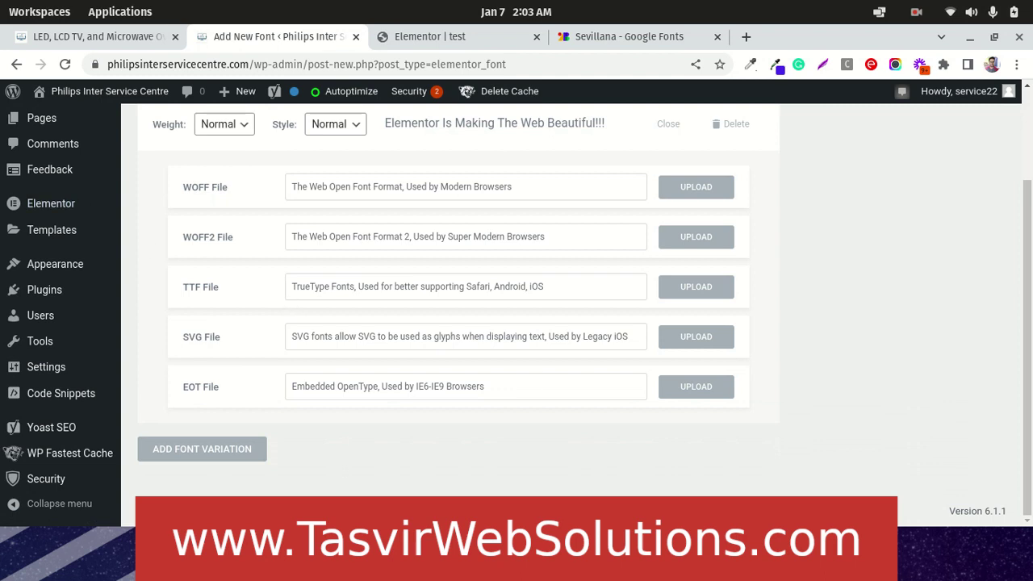
click(293, 289)
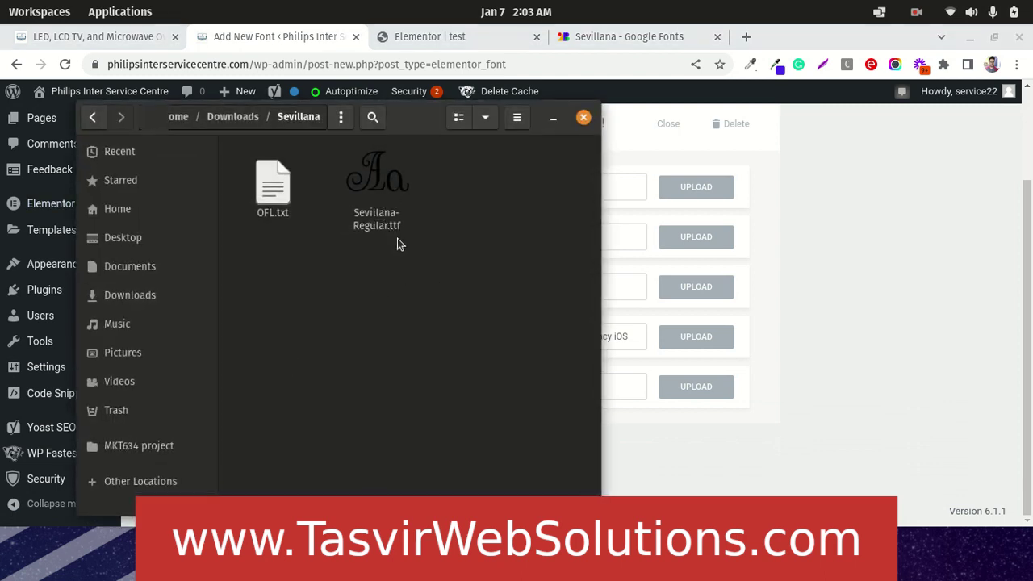
click(555, 120)
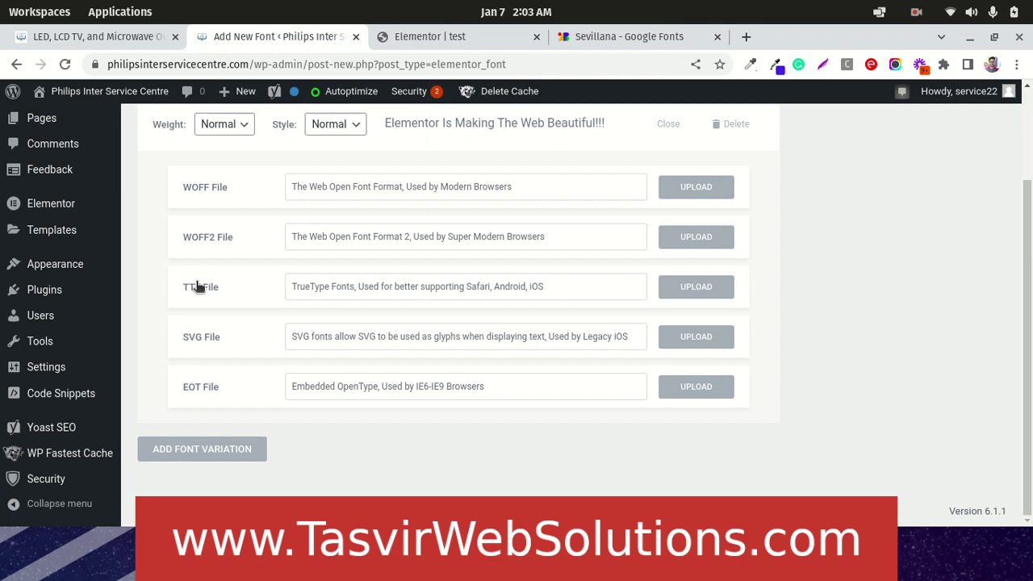
Step: Upload Sevillana-Regular.ttf from the extracted folder to the media library and select it as the variation's TTF file
click(725, 292)
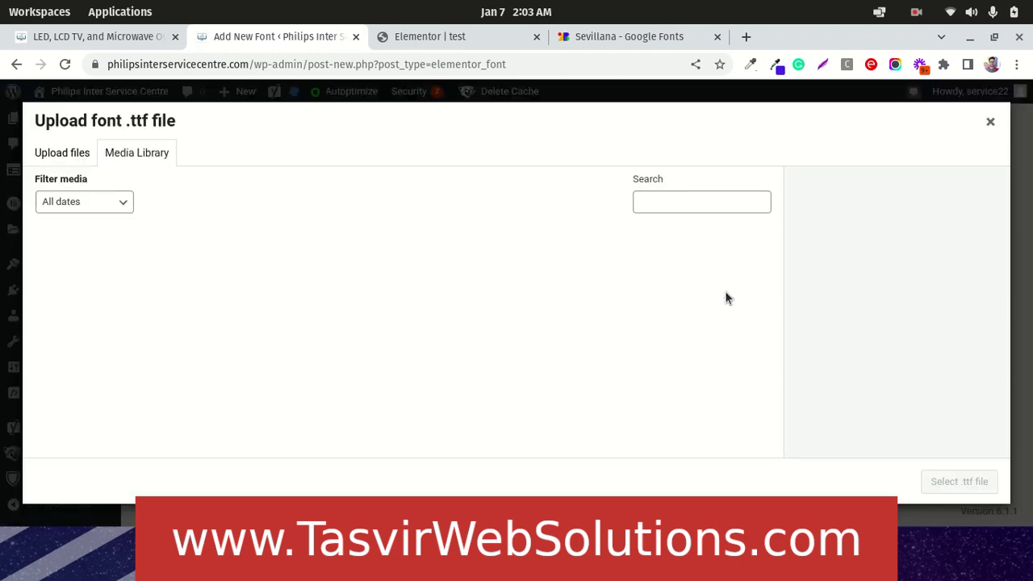
key(alt+Tab)
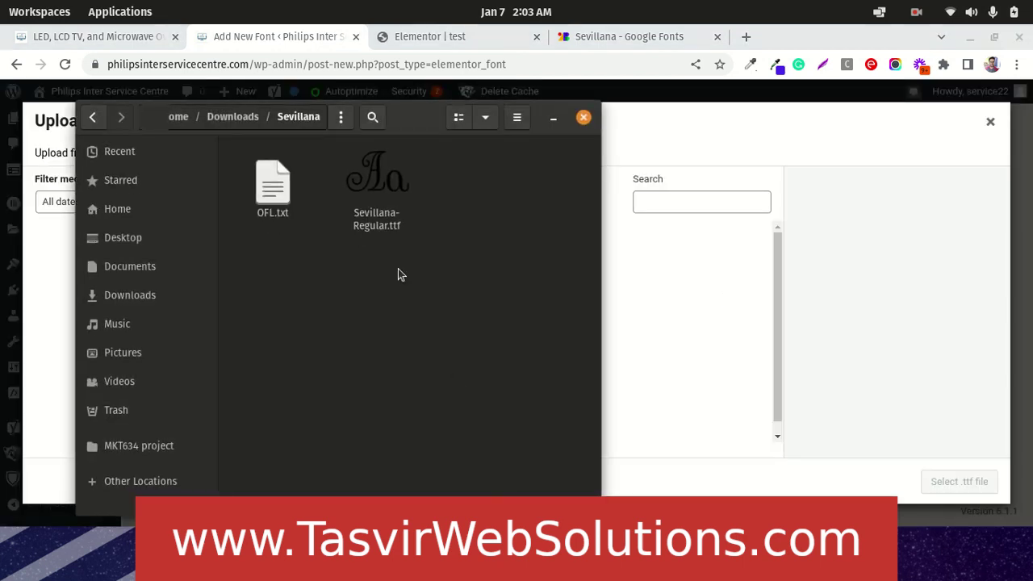
click(376, 190)
drag(376, 189, 680, 281)
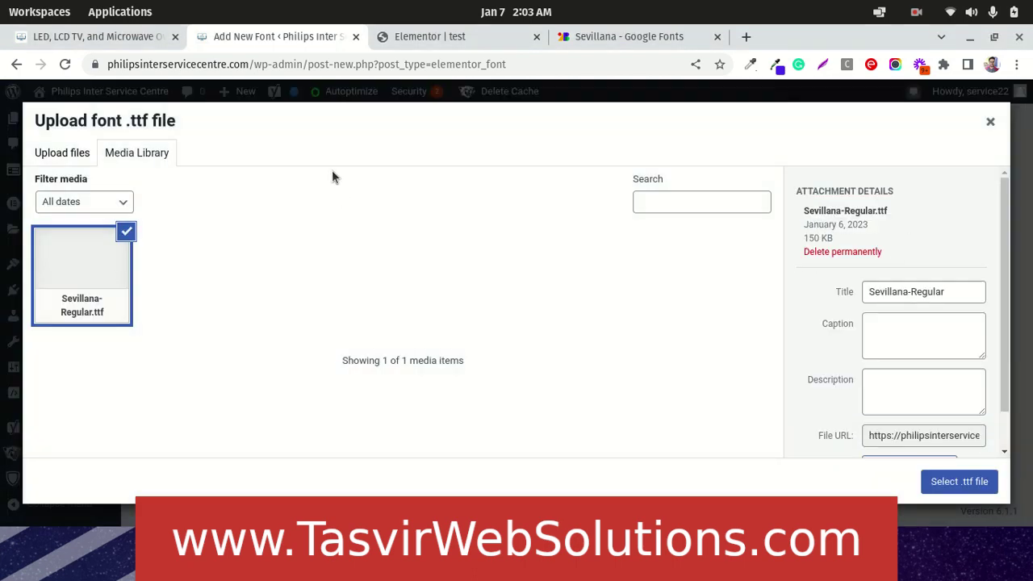
click(959, 481)
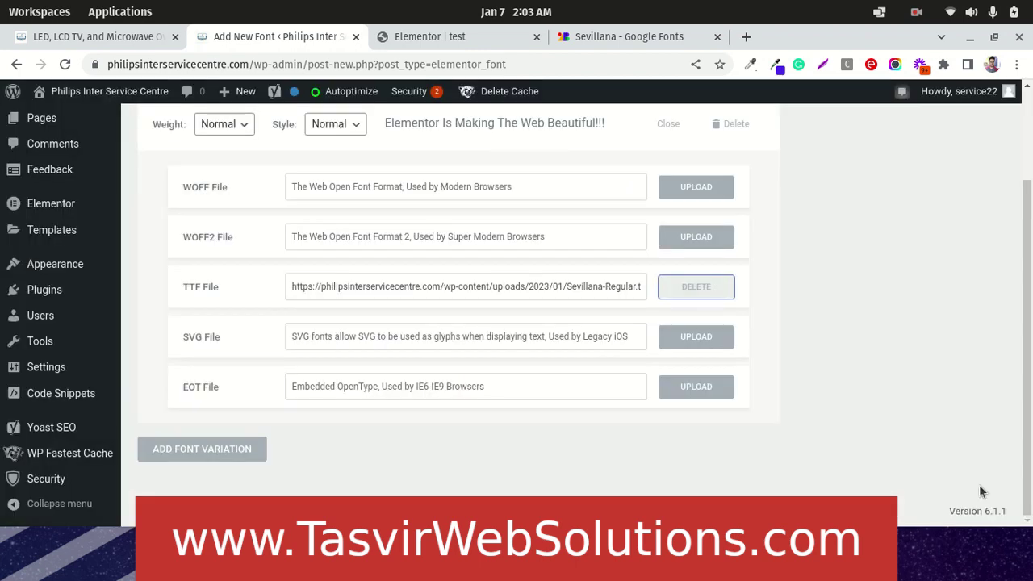
Step: Publish the Sevillana custom font and return to the Elementor editor for the test page
scroll(941, 417, up, 3)
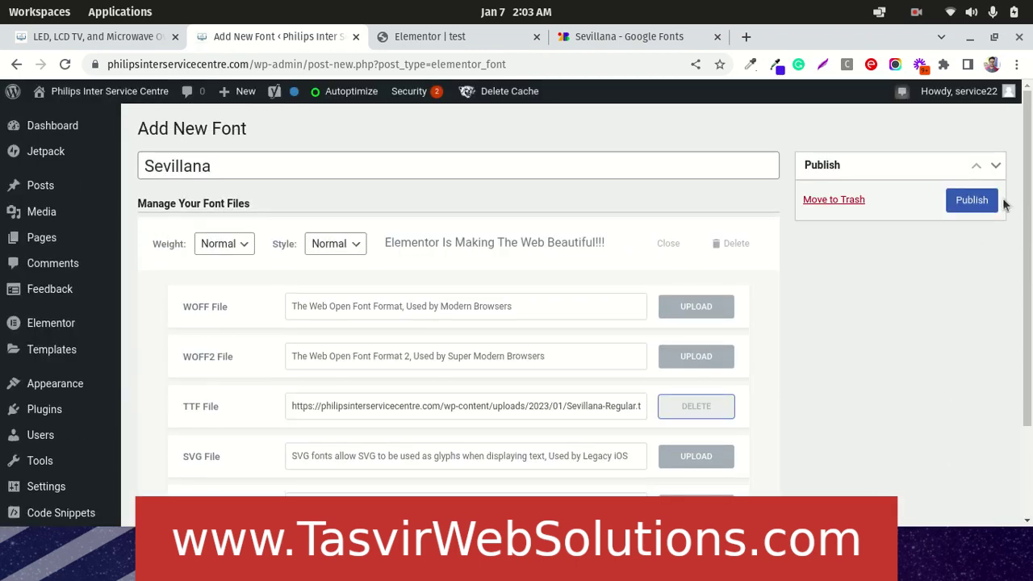
click(970, 202)
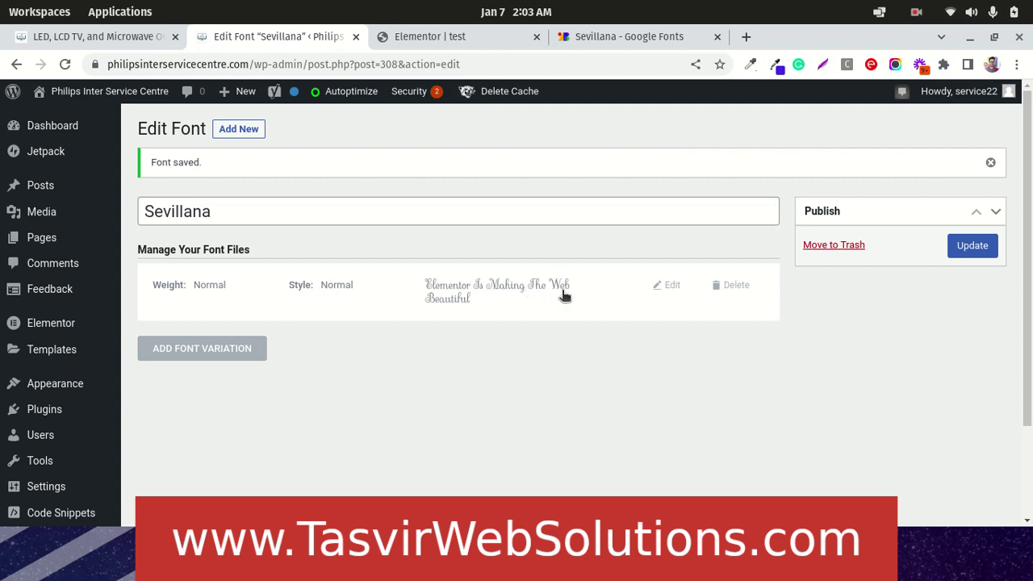
click(432, 38)
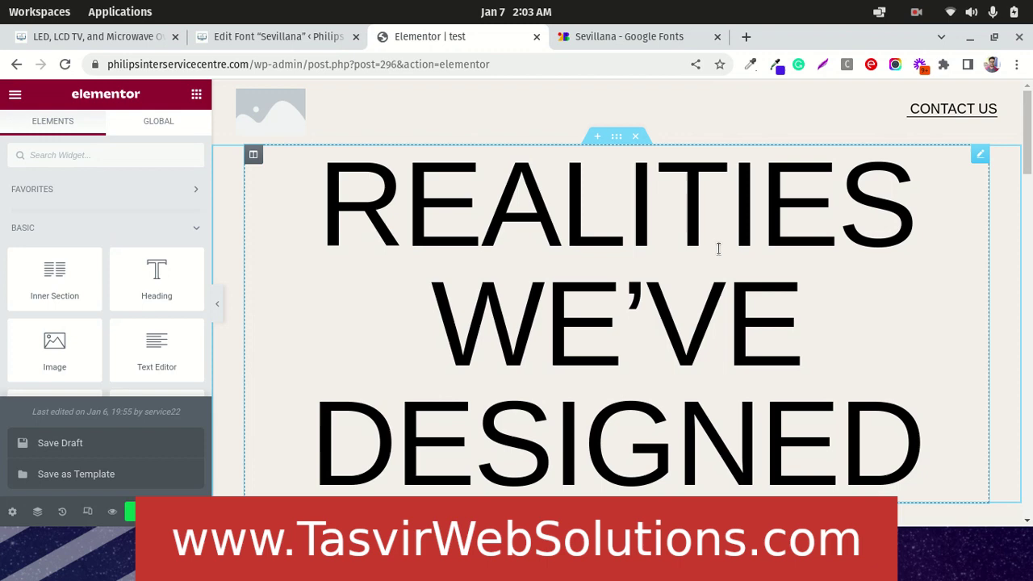
Step: Reload the test page's editor and open the typography settings of the "Realities we've designed" heading
click(65, 64)
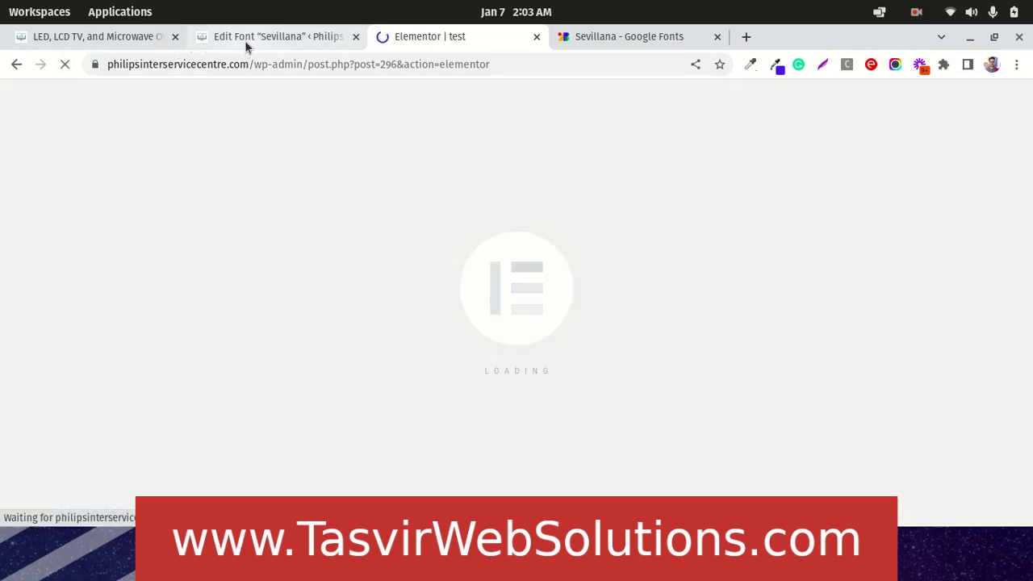
mouse_move(246, 45)
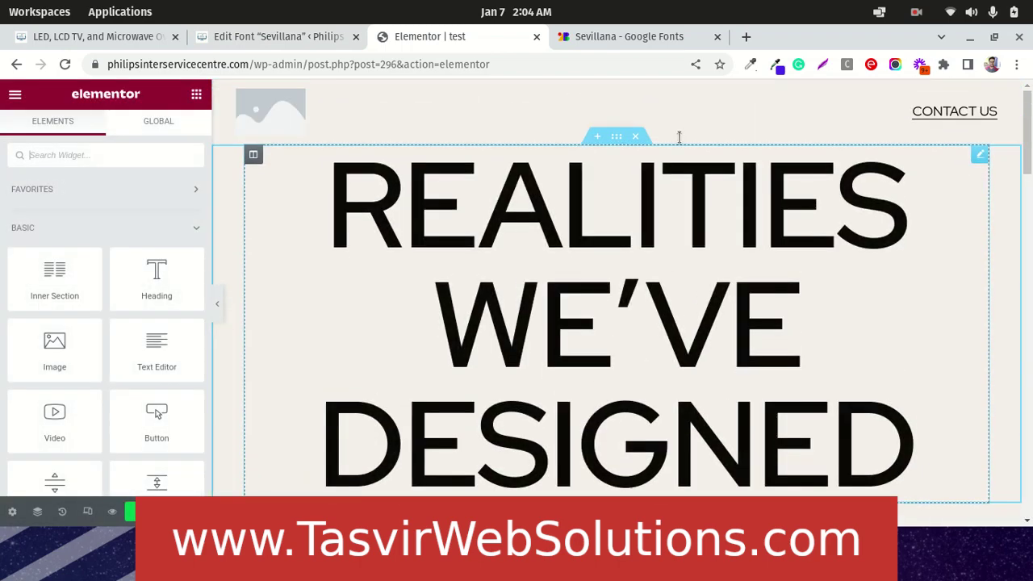
click(981, 155)
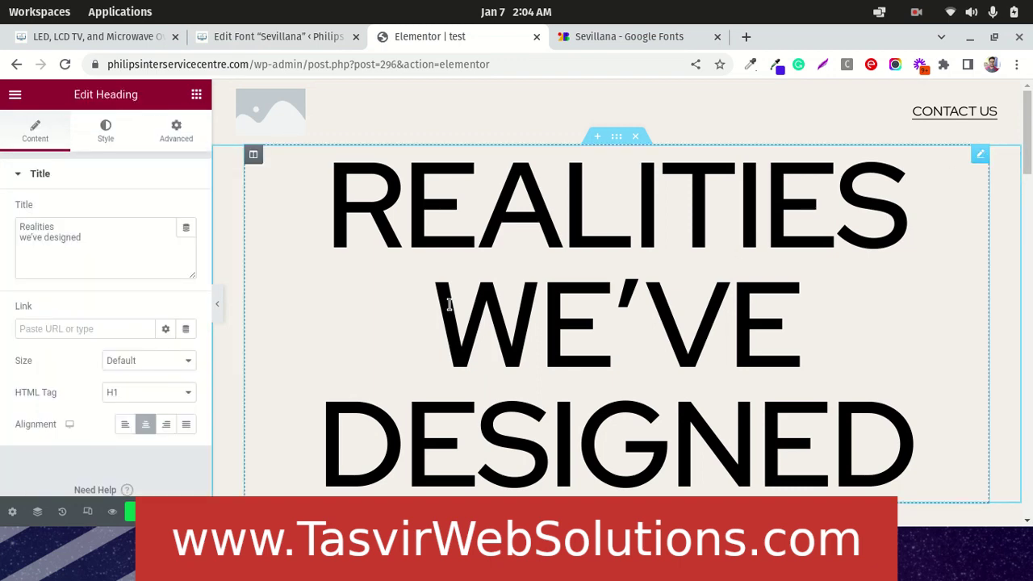
click(117, 131)
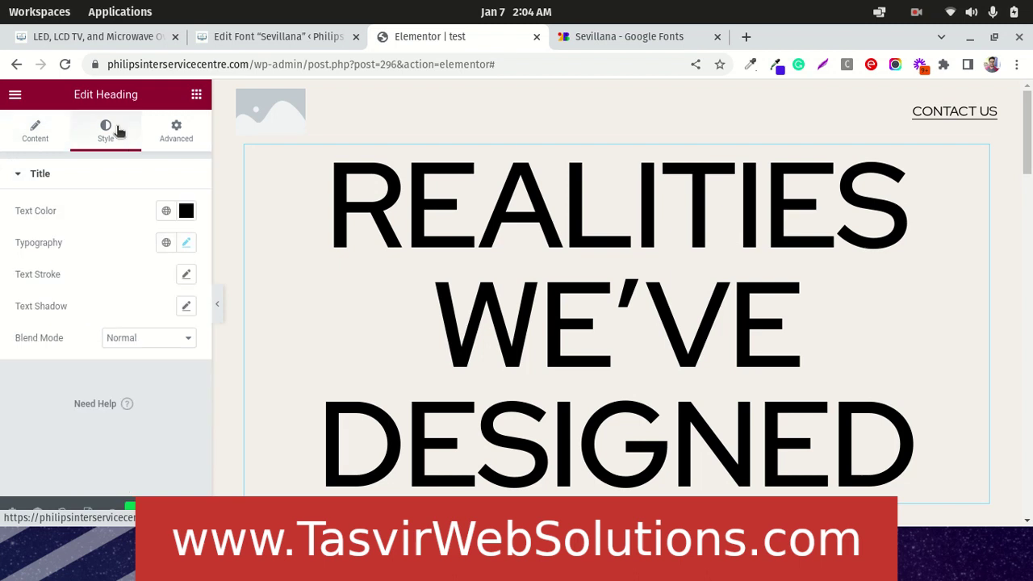
click(186, 243)
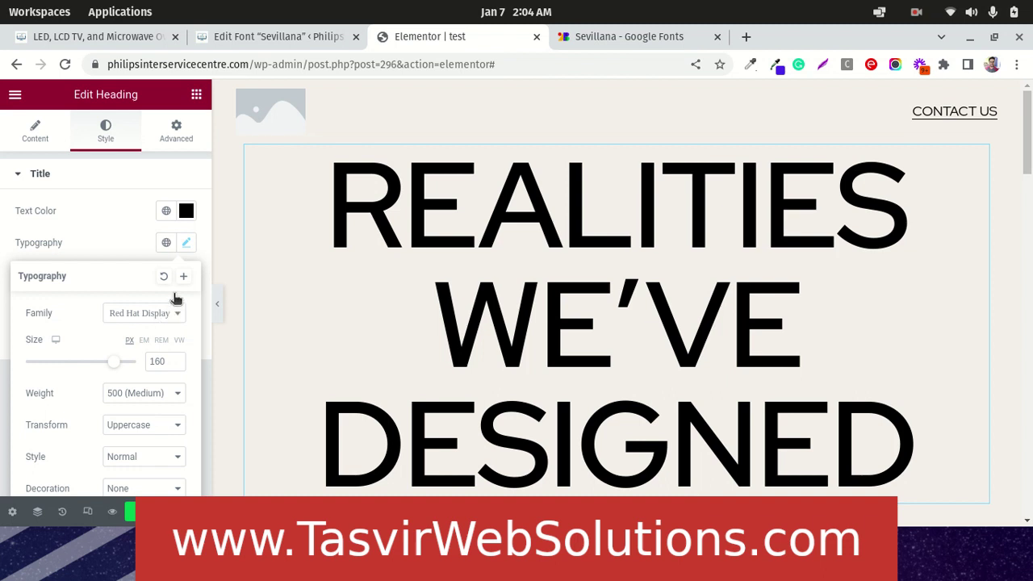
Step: Set the heading's font family to the custom font Sevillana and close the typography settings
scroll(130, 291, down, 1)
scroll(129, 287, down, 1)
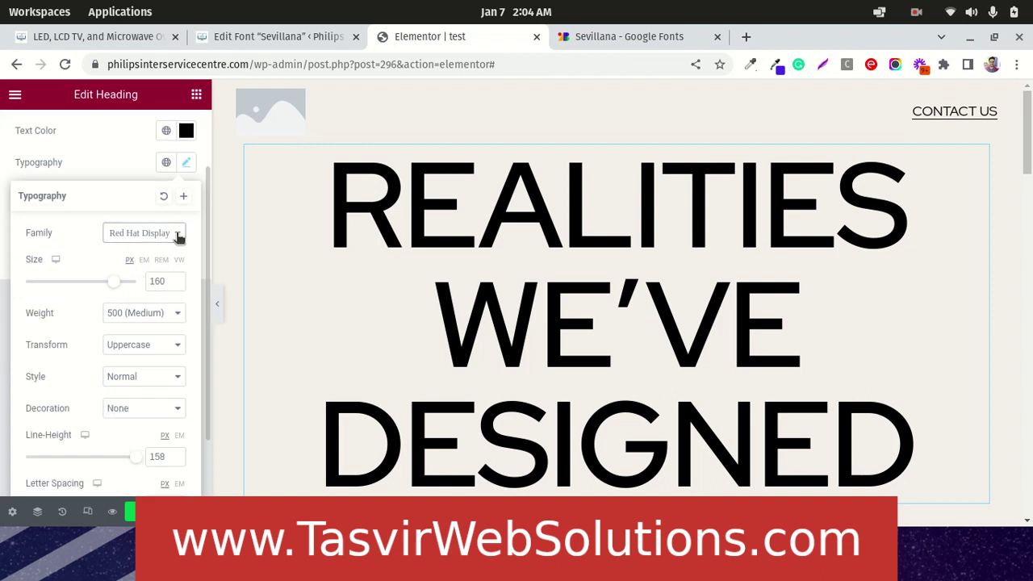
click(178, 234)
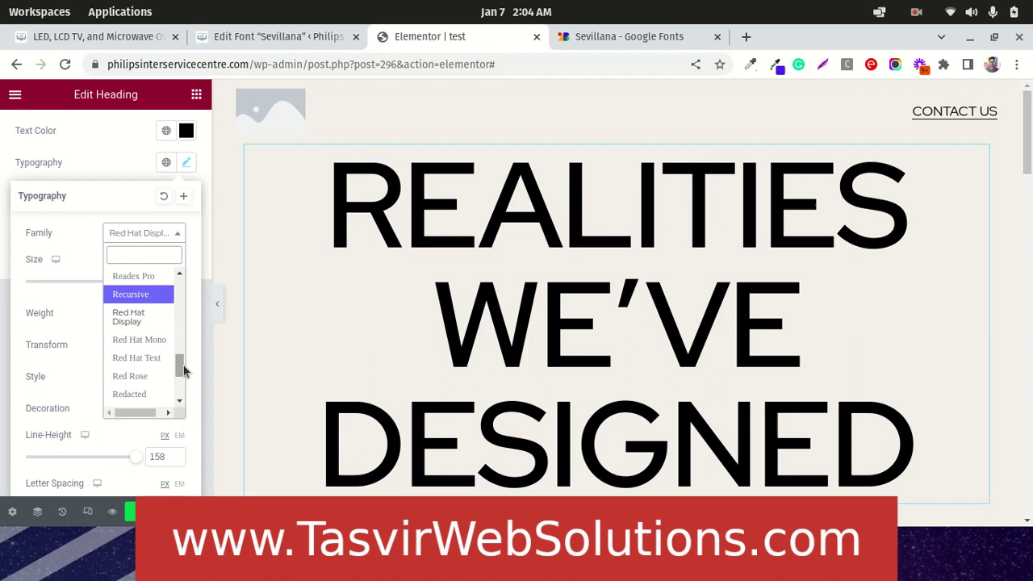
drag(182, 365, 186, 285)
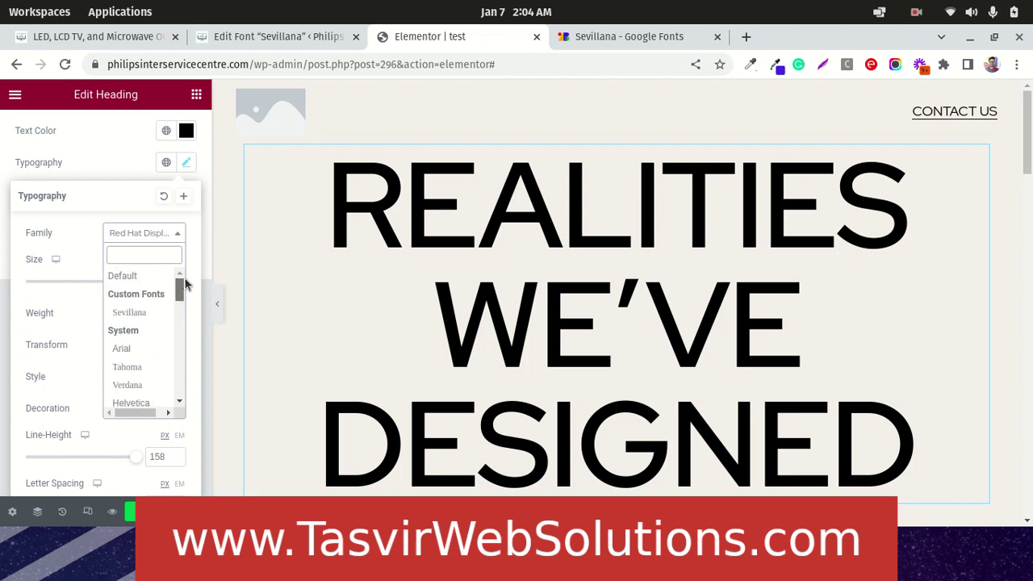
click(148, 317)
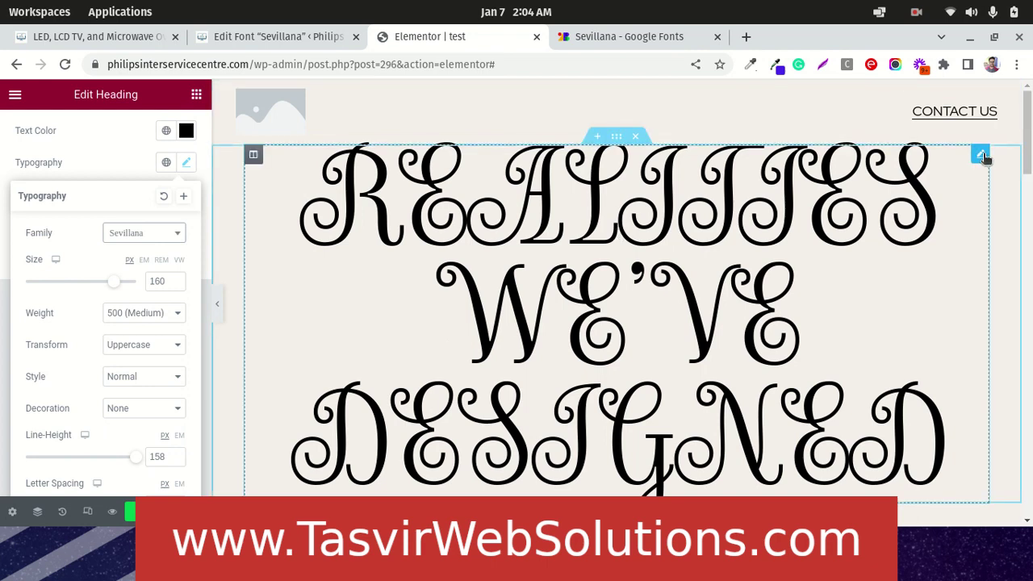
click(113, 159)
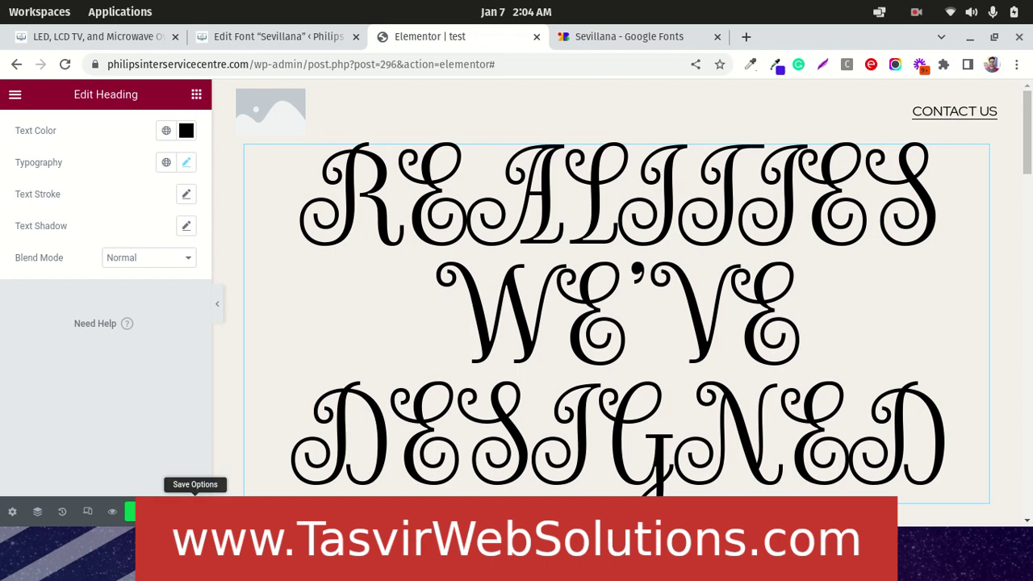
Step: Open the page's save options, then look at the Sevillana page on Google Fonts and return to the Elementor editor
click(194, 510)
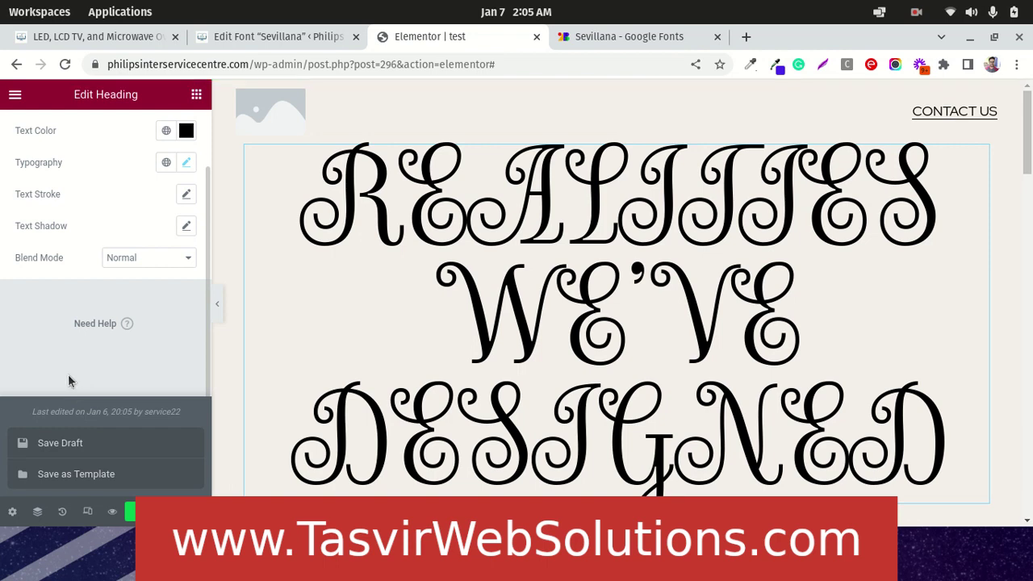
click(620, 38)
click(472, 37)
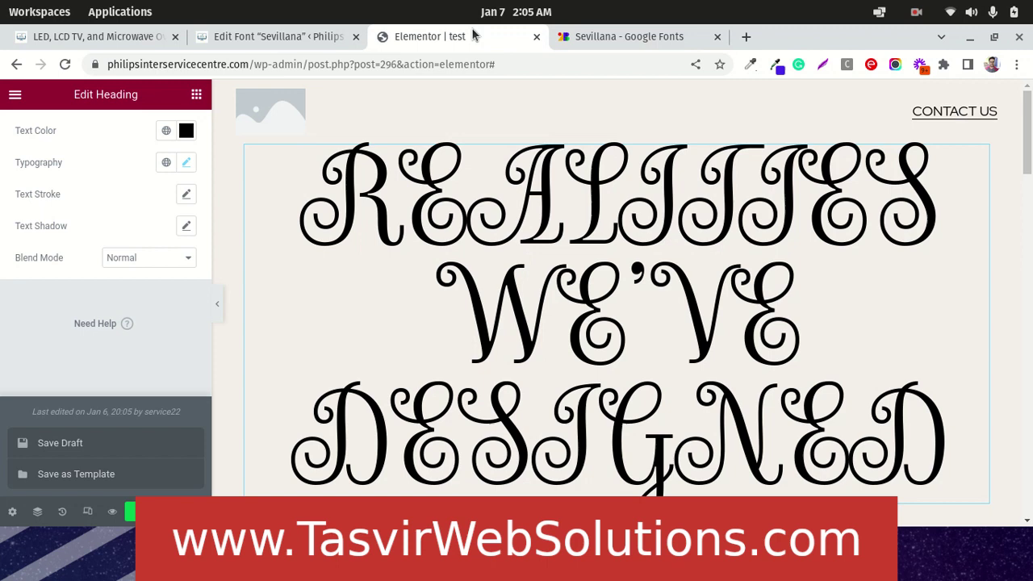